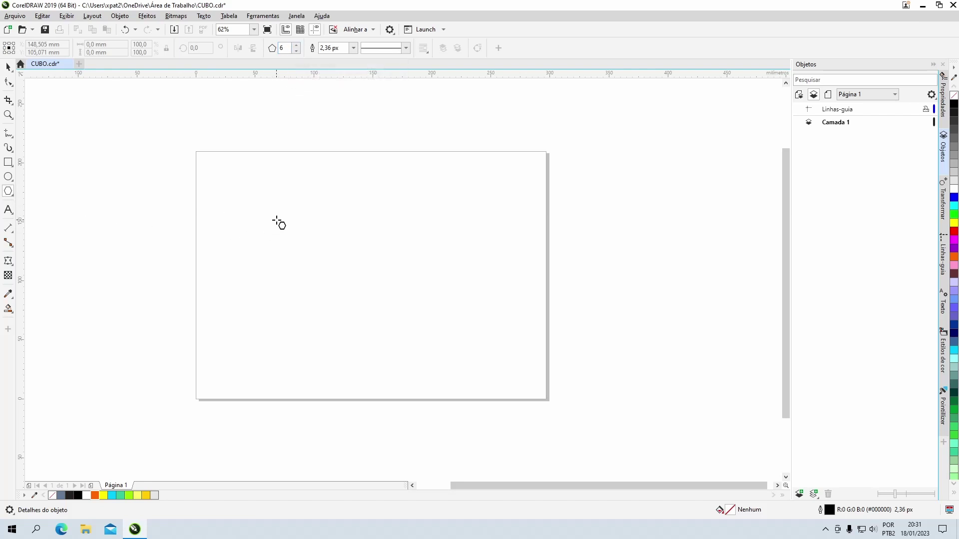
Draw a regular hexagon about 124 mm wide and 143 mm high with a vertex up, and centre it on the page.
drag(276, 220, 424, 390)
click(8, 66)
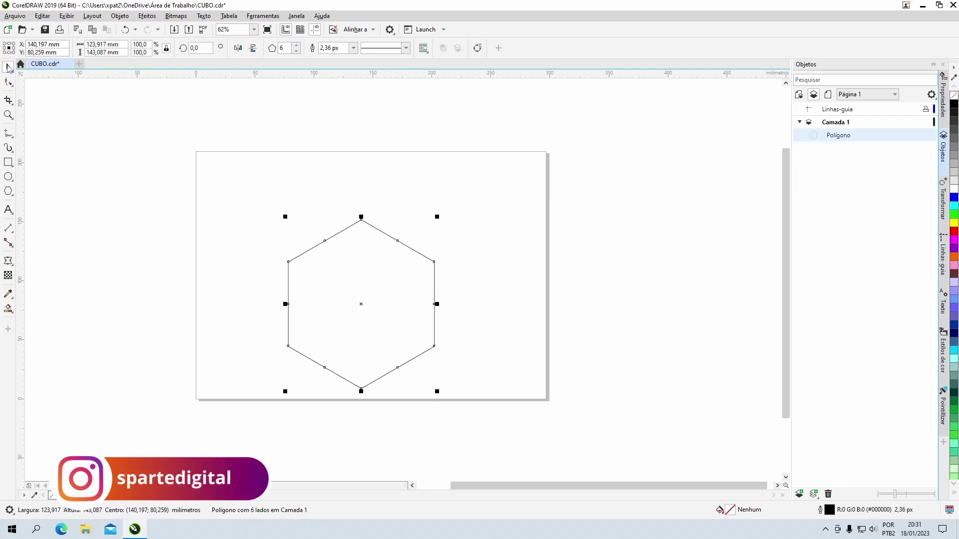
key(p)
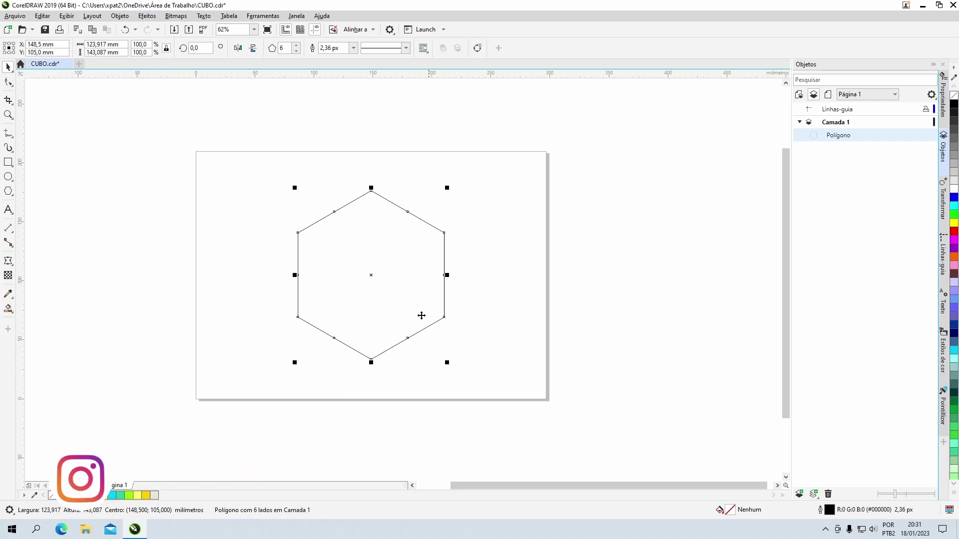
key(shift+F2)
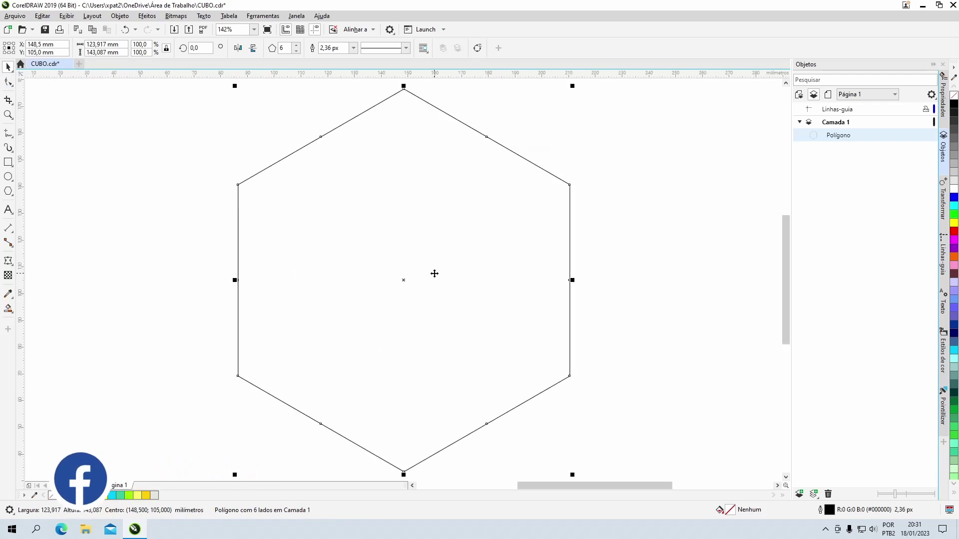
click(205, 193)
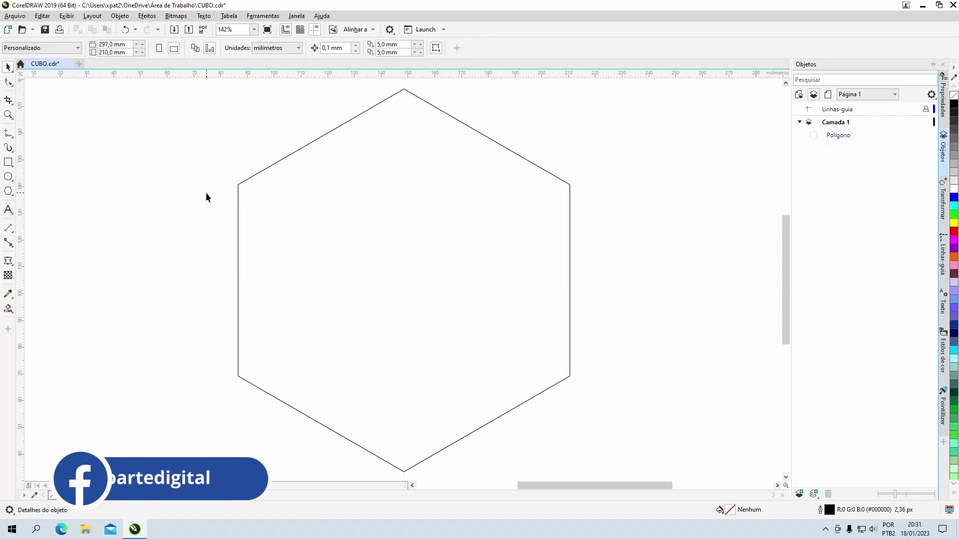
With snapping to objects active, draw a square about 71.5 mm inside the hexagon, with one side matching the hexagon's right vertical edge.
click(357, 31)
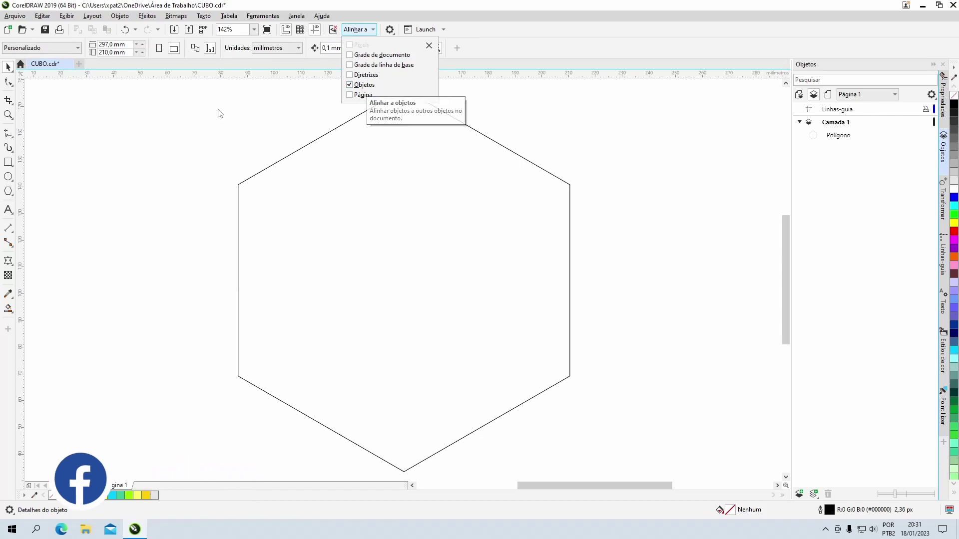
click(87, 145)
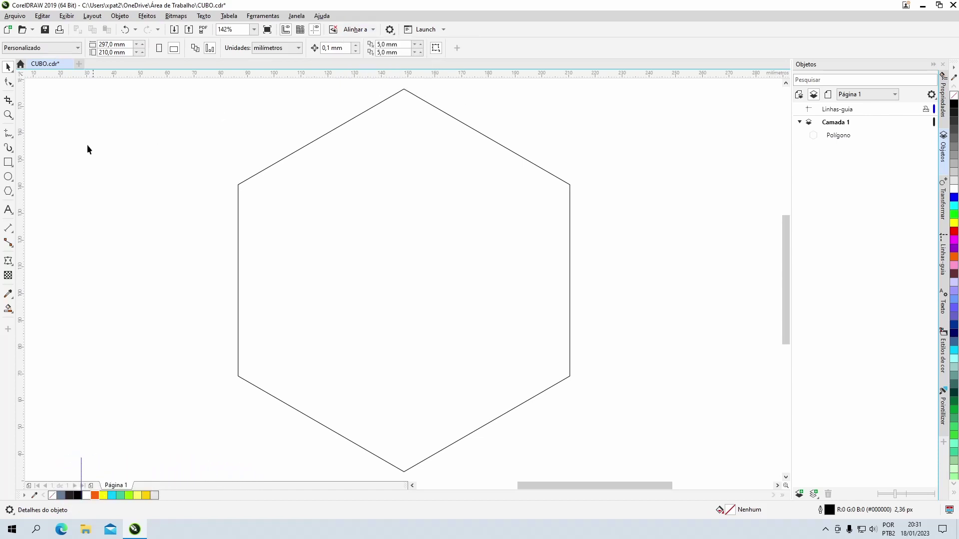
click(8, 163)
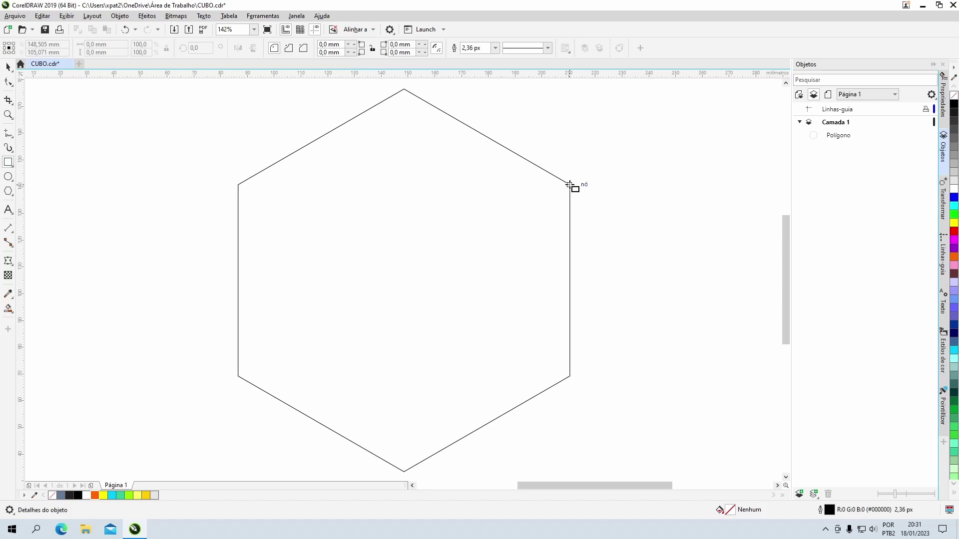
drag(569, 184, 570, 376)
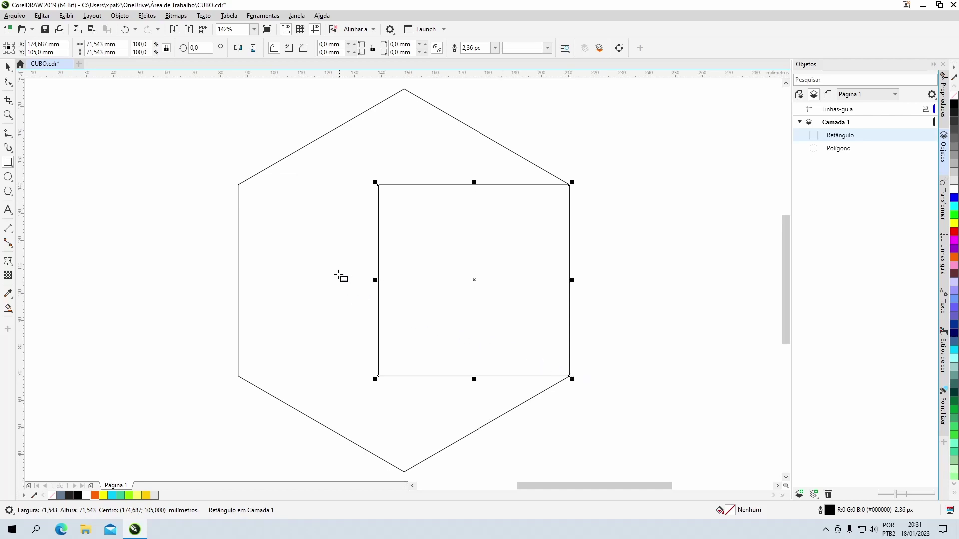
Convert the square inside the hexagon to curves.
click(11, 68)
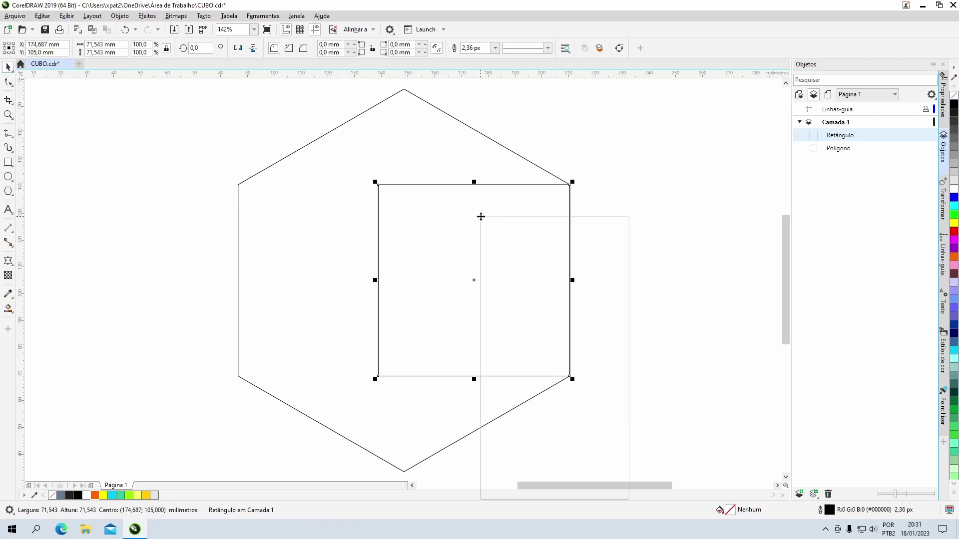
right_click(480, 217)
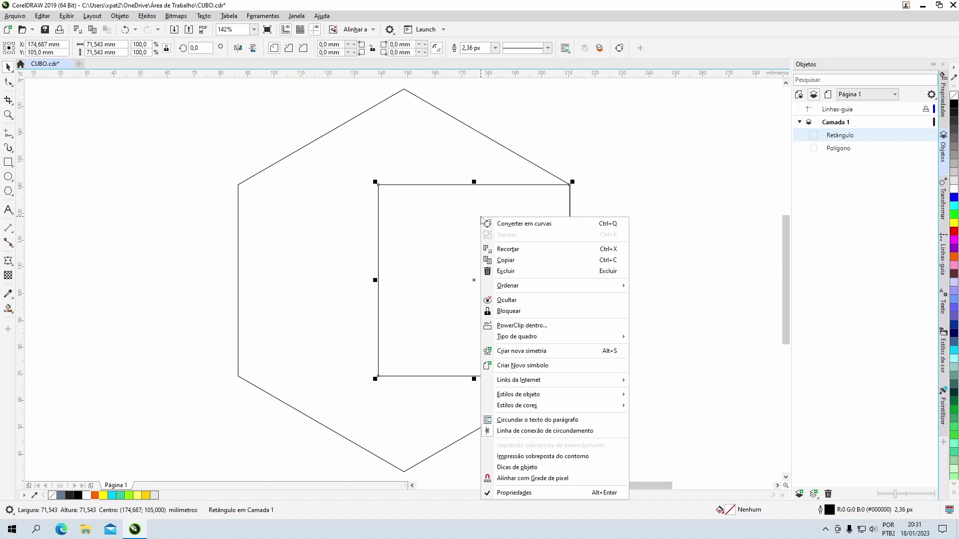
click(524, 224)
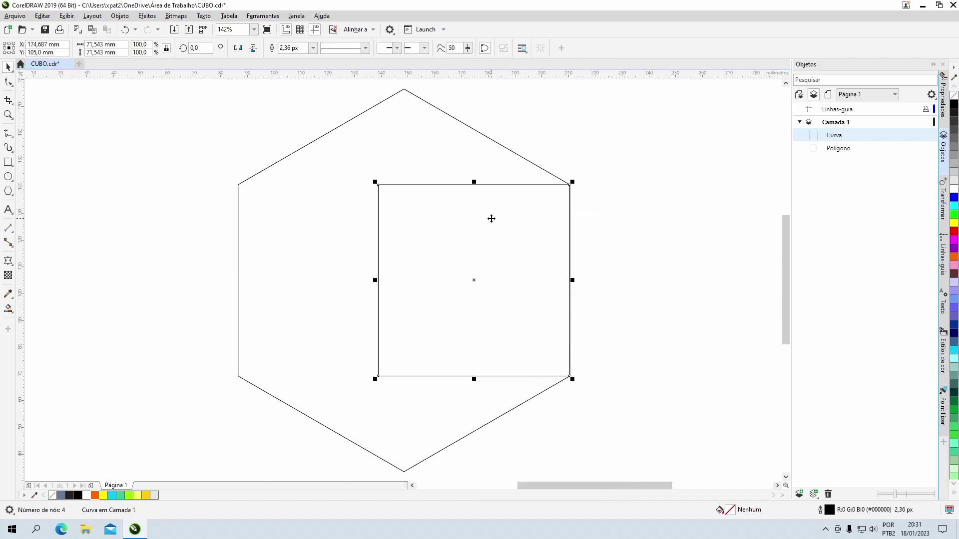
key(F10)
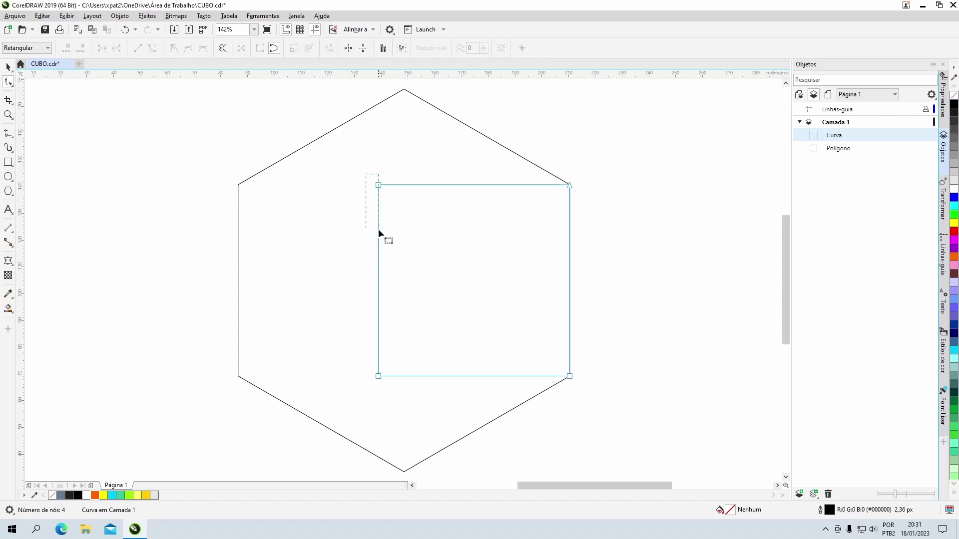
drag(389, 382, 389, 387)
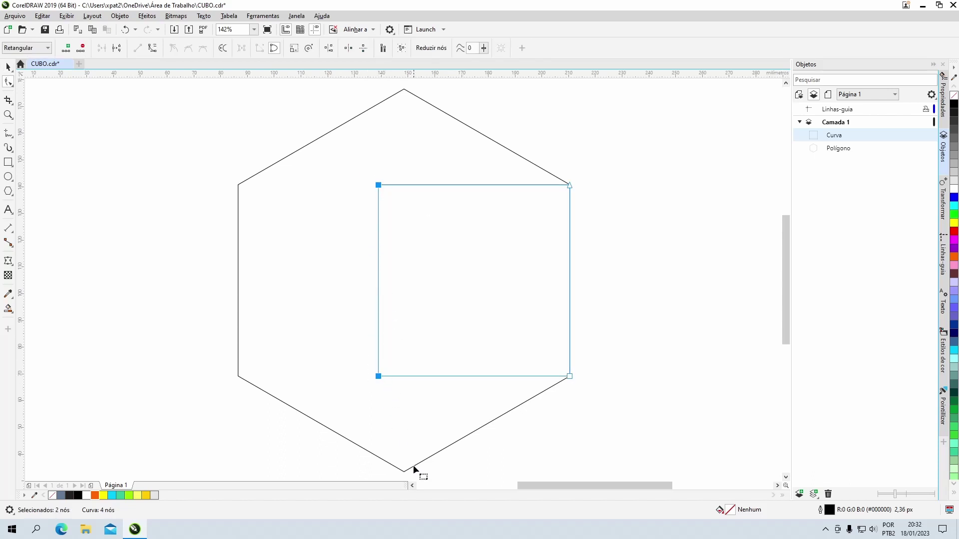
click(8, 66)
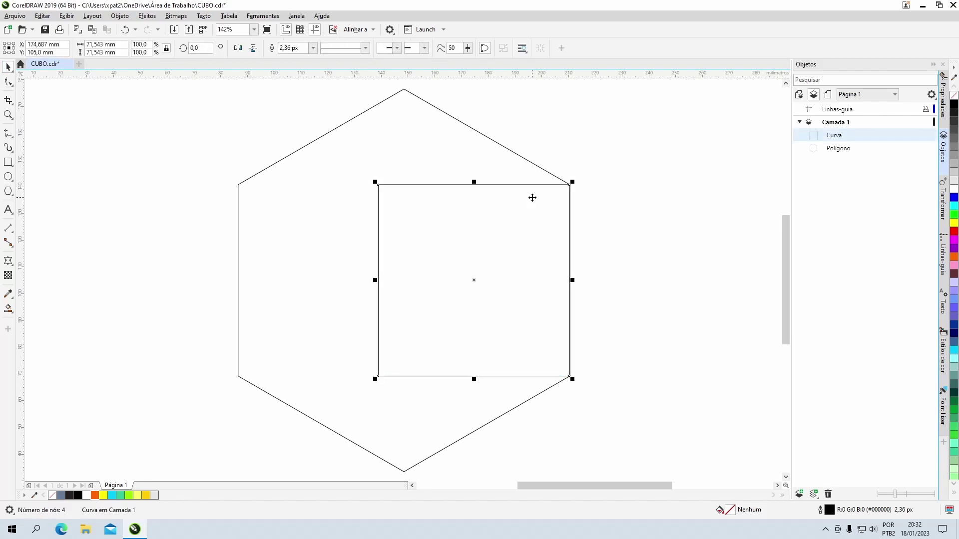
Duplicate the square in place and align the copy with the hexagon's left edge.
key(ctrl+c)
key(ctrl+v)
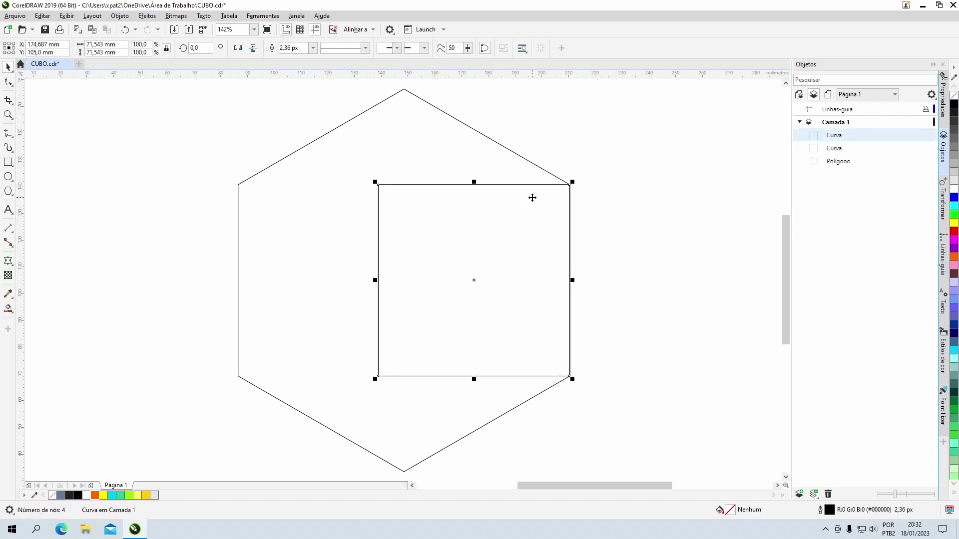
shift+click(346, 212)
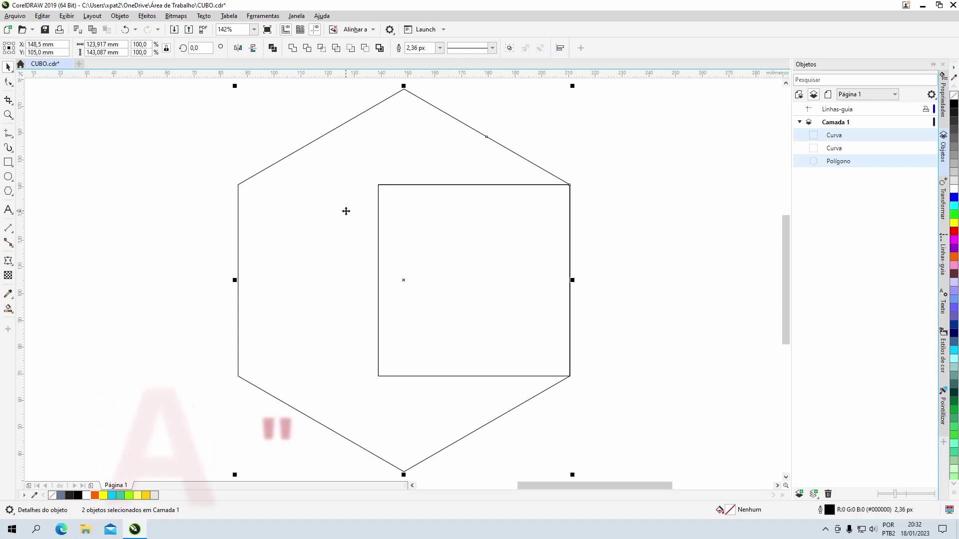
key(l)
click(610, 212)
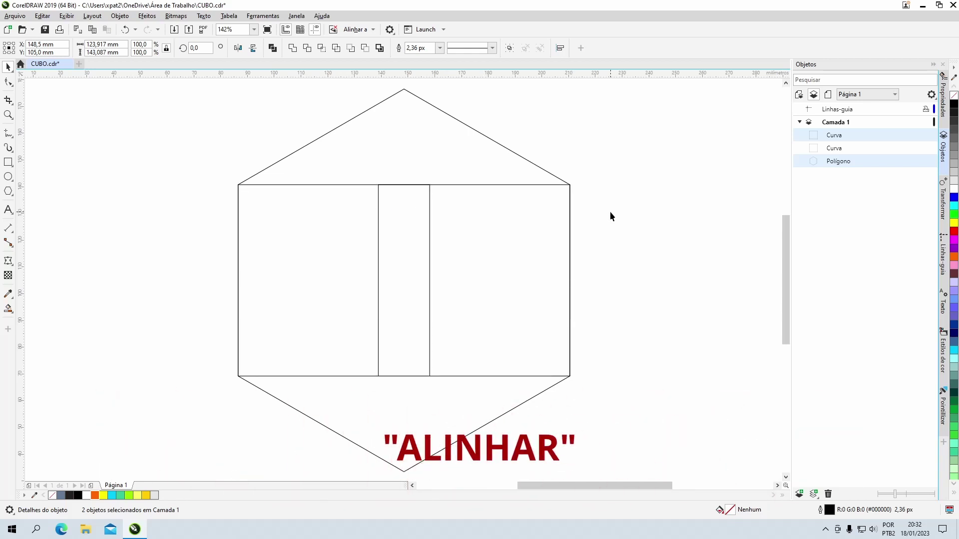
Move the right square's two left nodes down to the hexagon's bottom vertex to form the cube's right face.
click(486, 230)
key(F10)
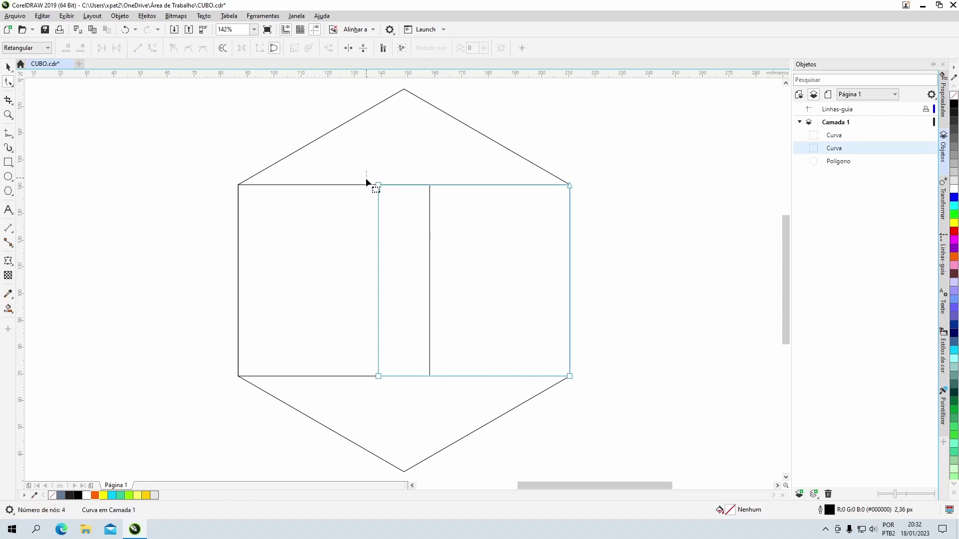
drag(381, 390, 403, 469)
Move the left square's two right nodes down to the hexagon's bottom vertex to form the cube's left face.
click(401, 215)
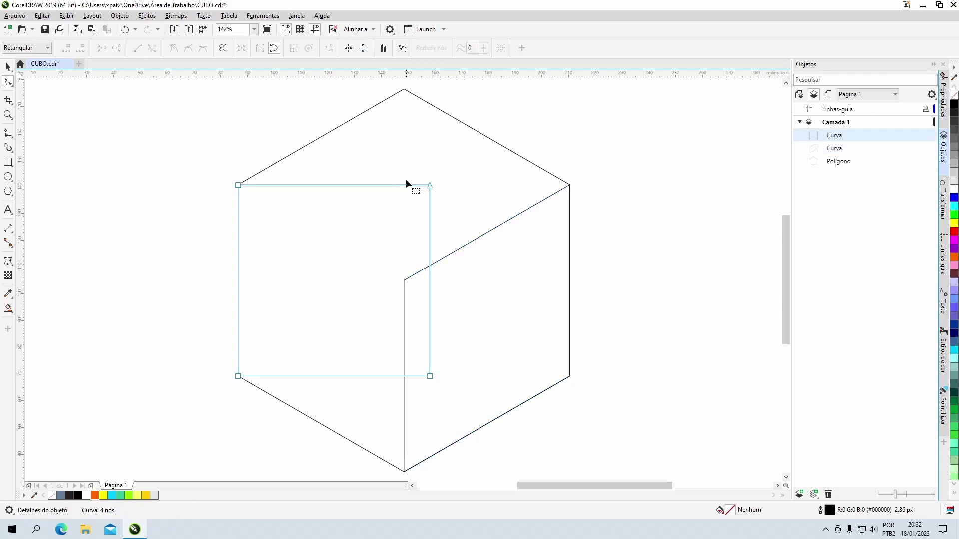
drag(411, 169, 404, 473)
click(8, 67)
click(154, 207)
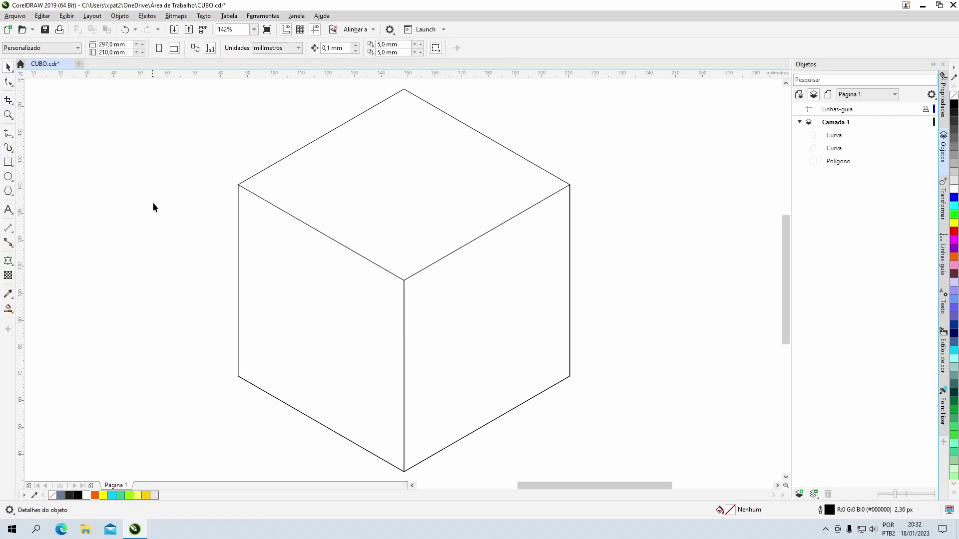
Create the cube's top face as a separate shape by applying Smart Fill to the upper rhombus area.
click(11, 309)
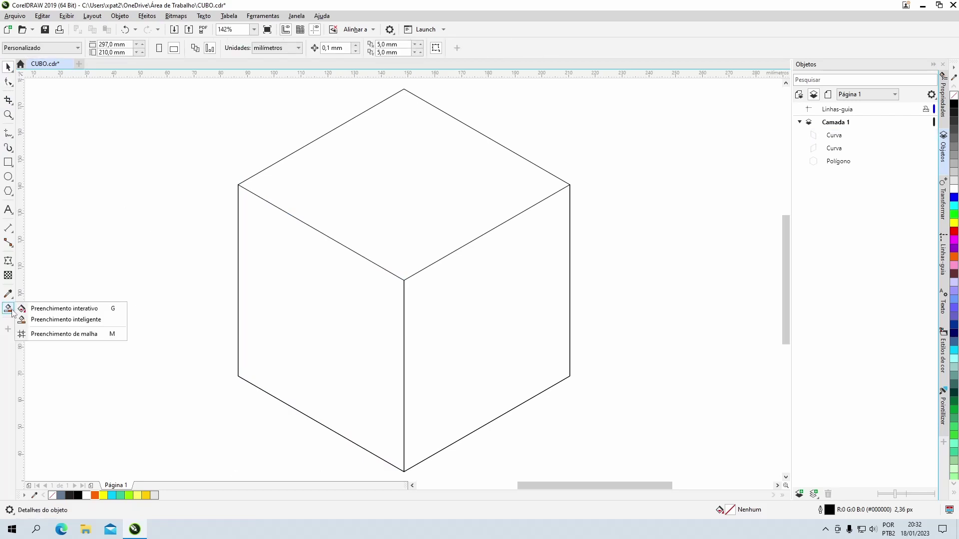
click(67, 322)
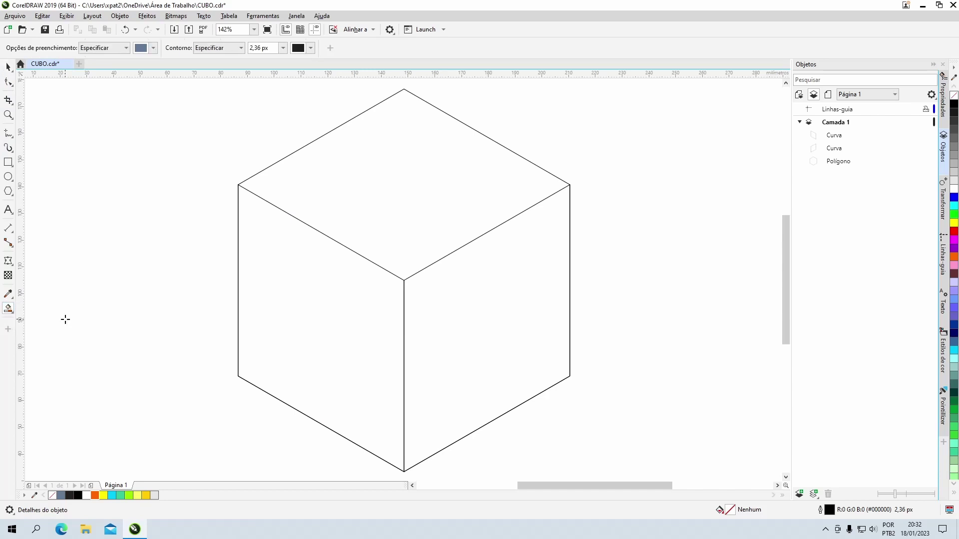
click(373, 179)
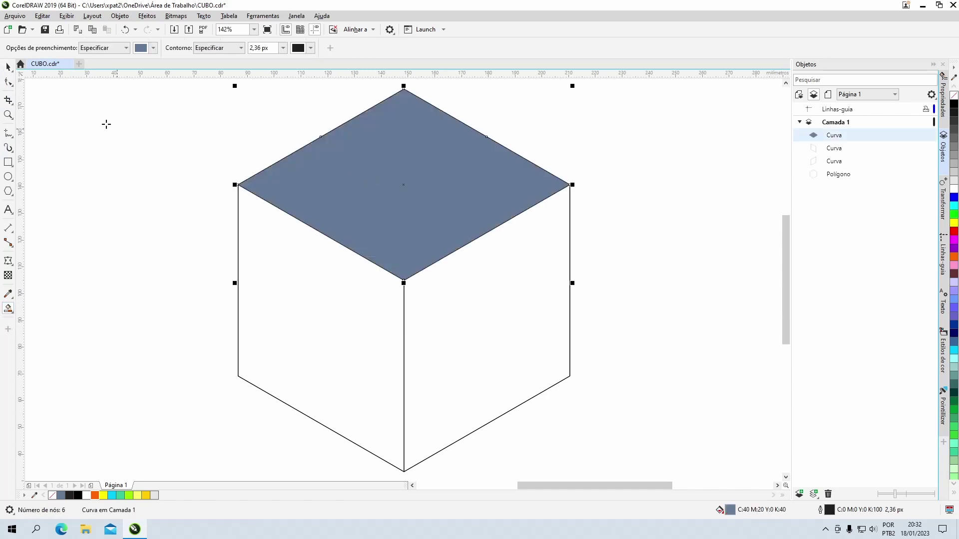
click(8, 67)
click(277, 298)
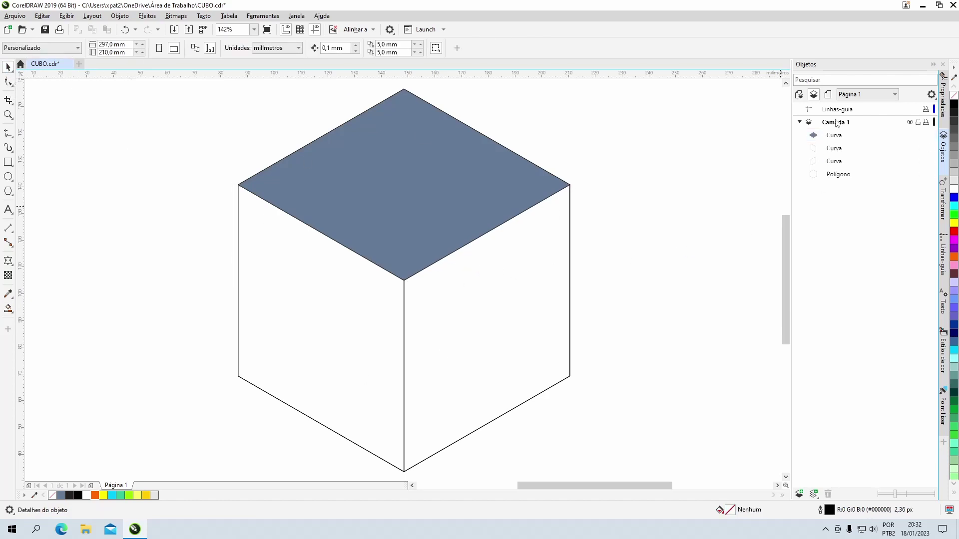
Delete the original hexagon and remove the fill colour from the cube's top face.
click(835, 179)
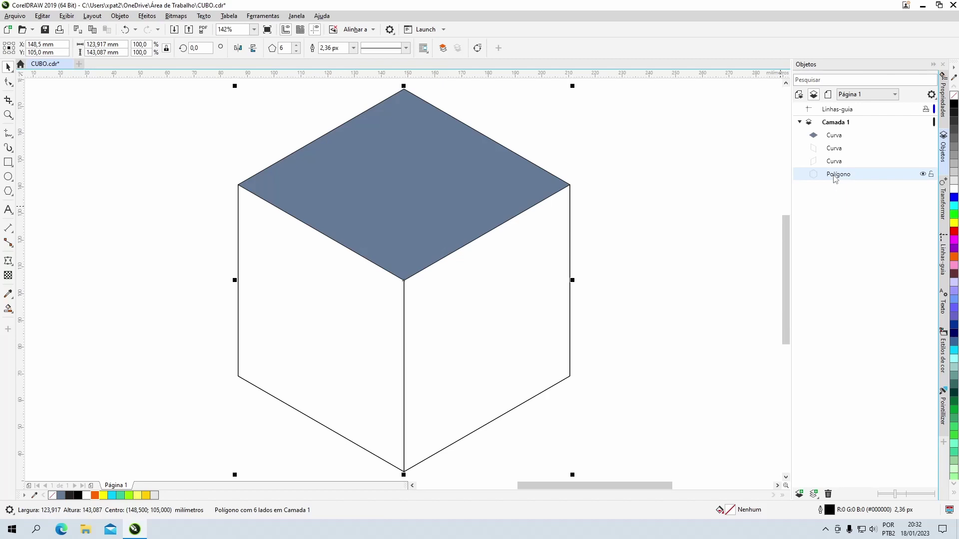
key(Delete)
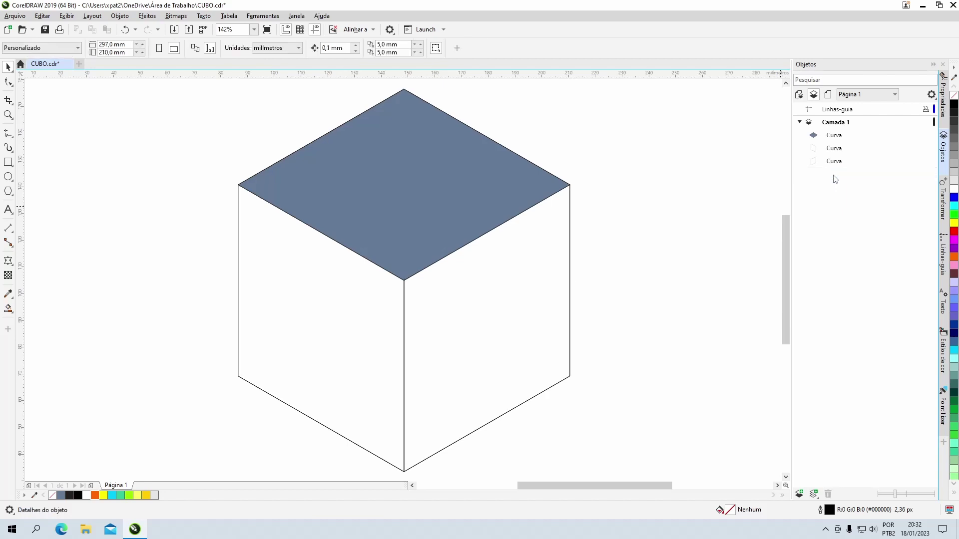
click(460, 164)
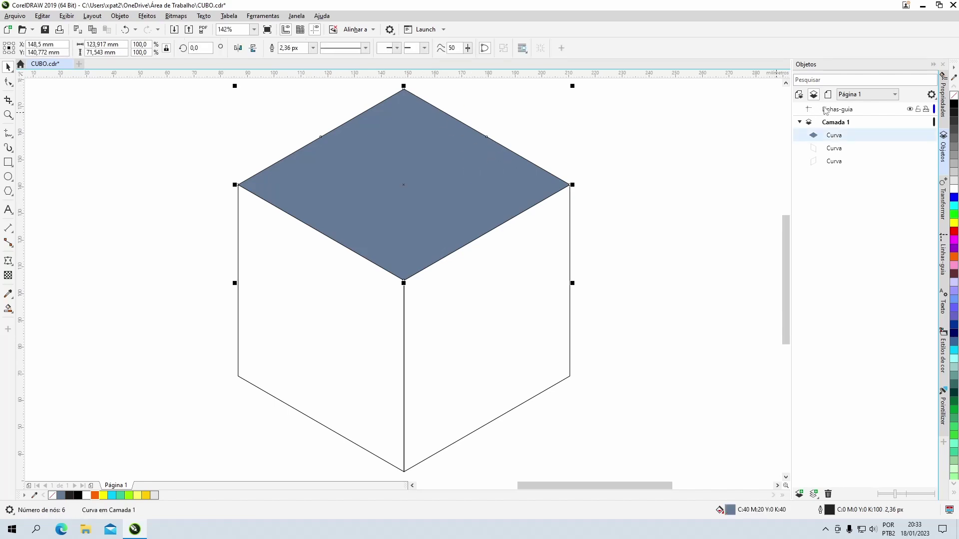
click(953, 96)
click(627, 174)
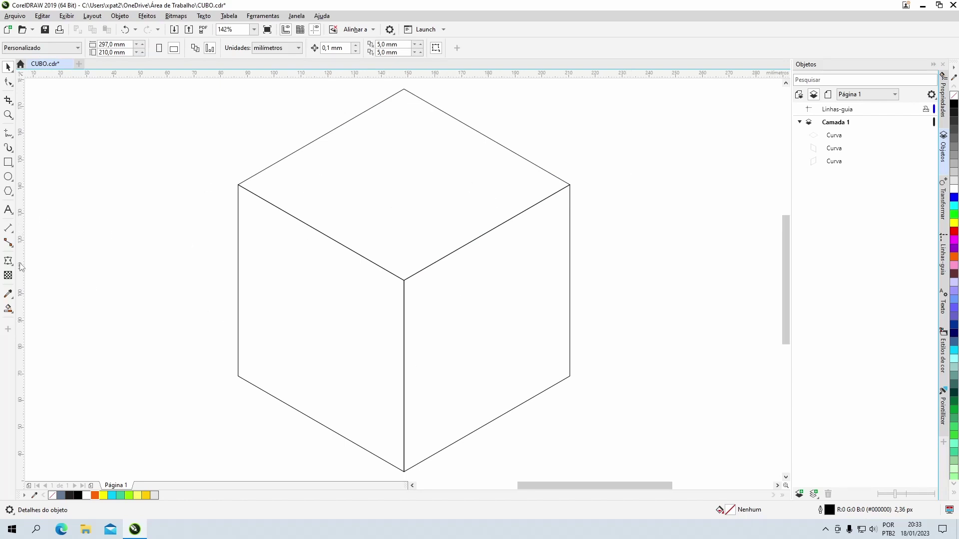
Add artistic text beside the cube reading "TH" on the first line and "INK" on the second.
click(9, 210)
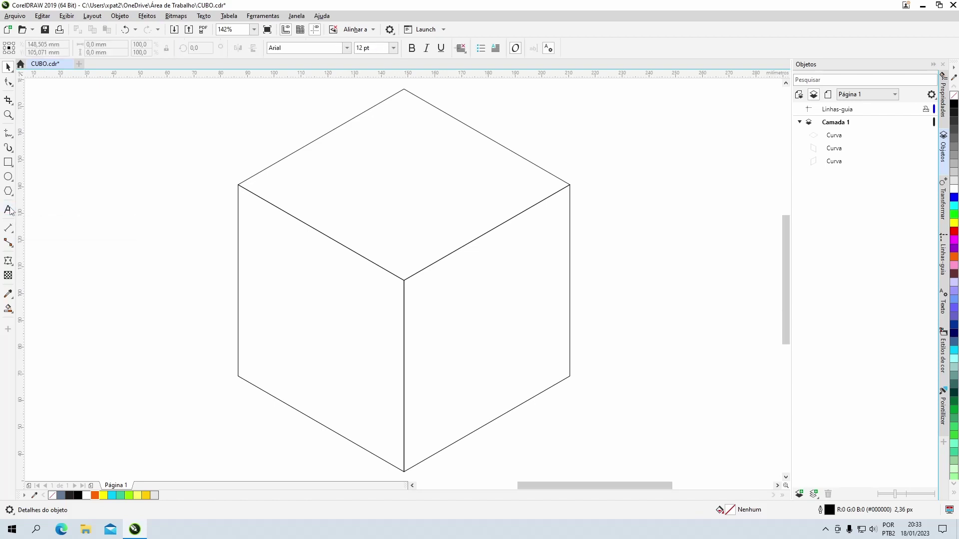
click(66, 196)
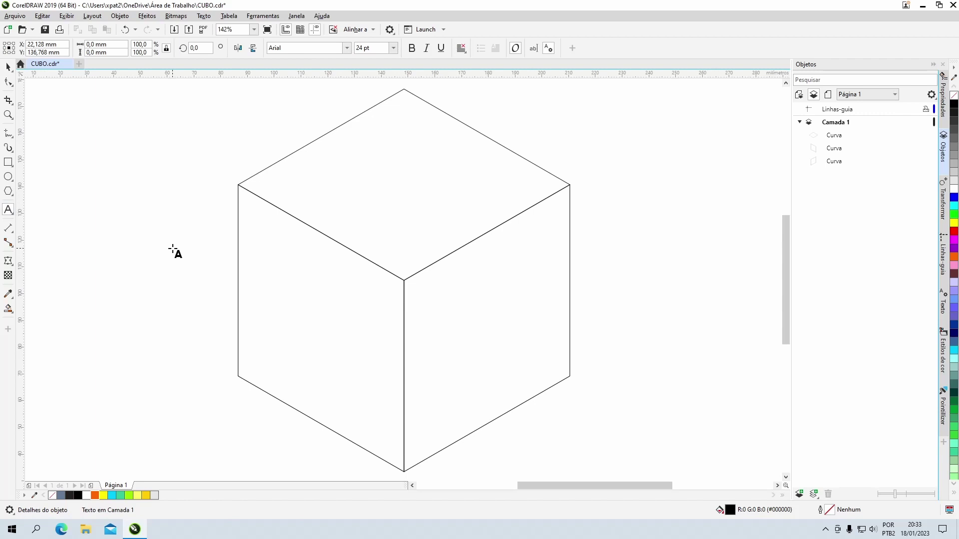
text(TH)
key(Return)
text(INK)
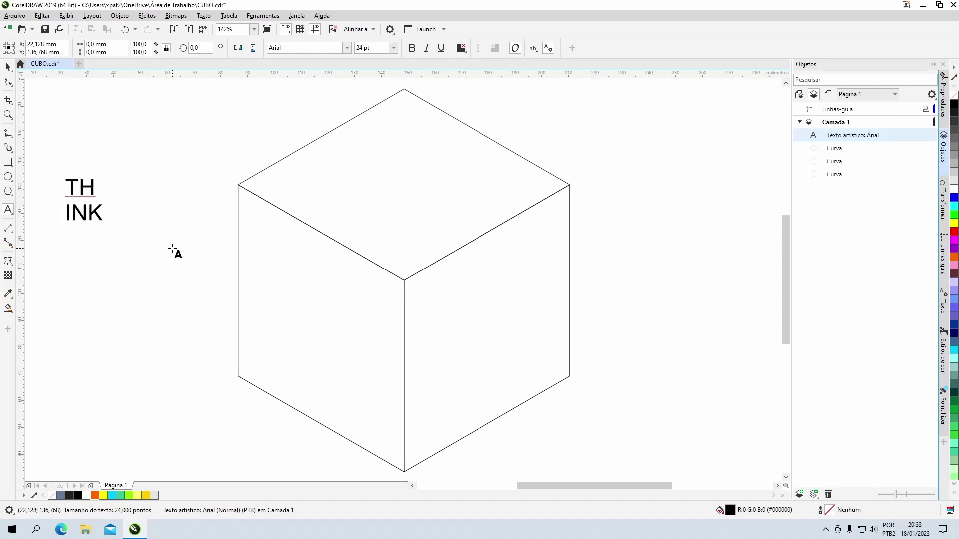
click(8, 67)
Set the text's font to Microbrew Soft Nine and enlarge it proportionally to about 91 pt.
click(334, 51)
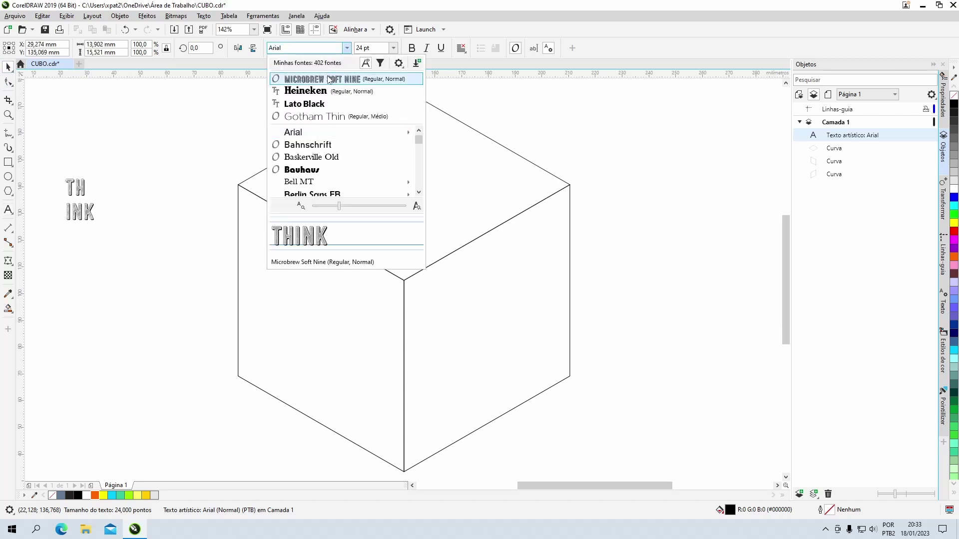
click(329, 80)
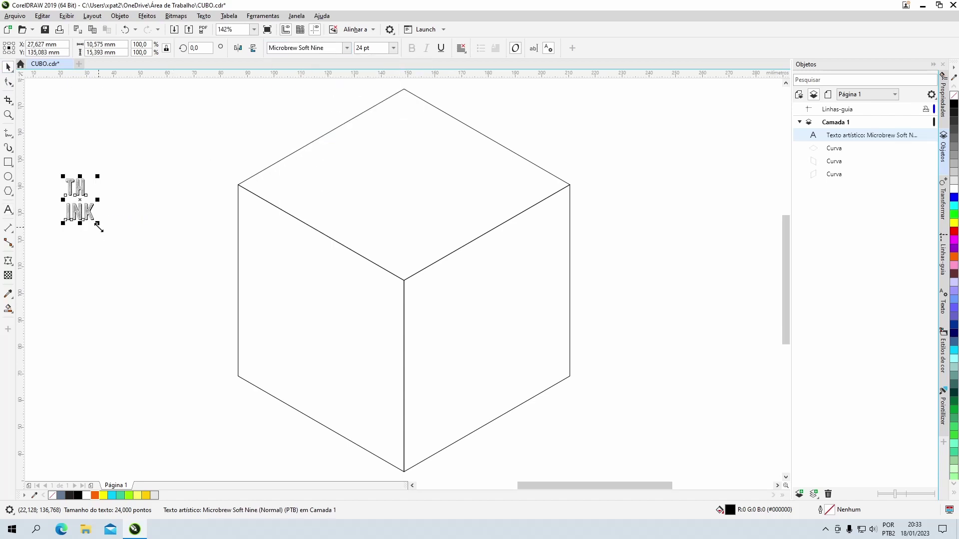
drag(108, 232, 240, 334)
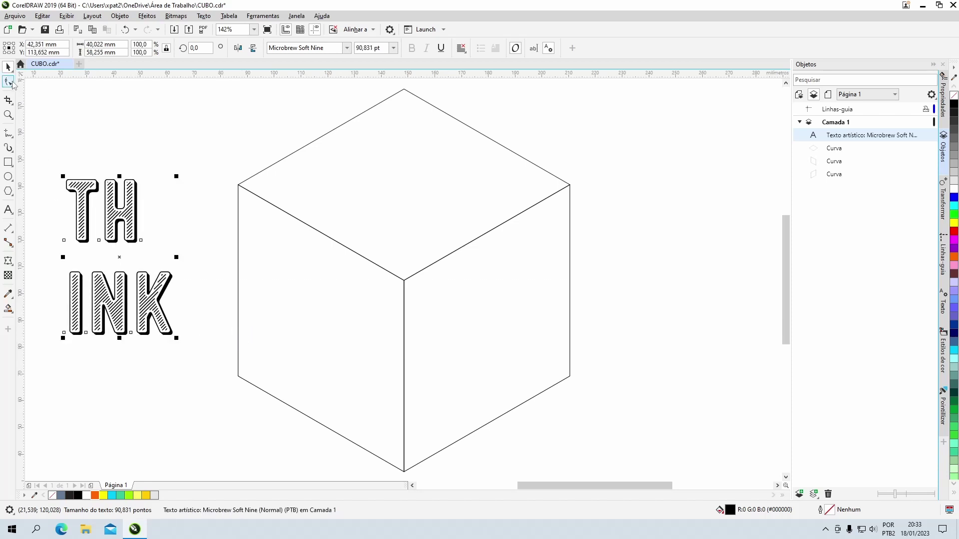
Tighten the text's line spacing and place it over the cube's top face at about 98.6 pt.
click(13, 85)
drag(63, 342, 64, 307)
key(space)
drag(176, 319, 416, 182)
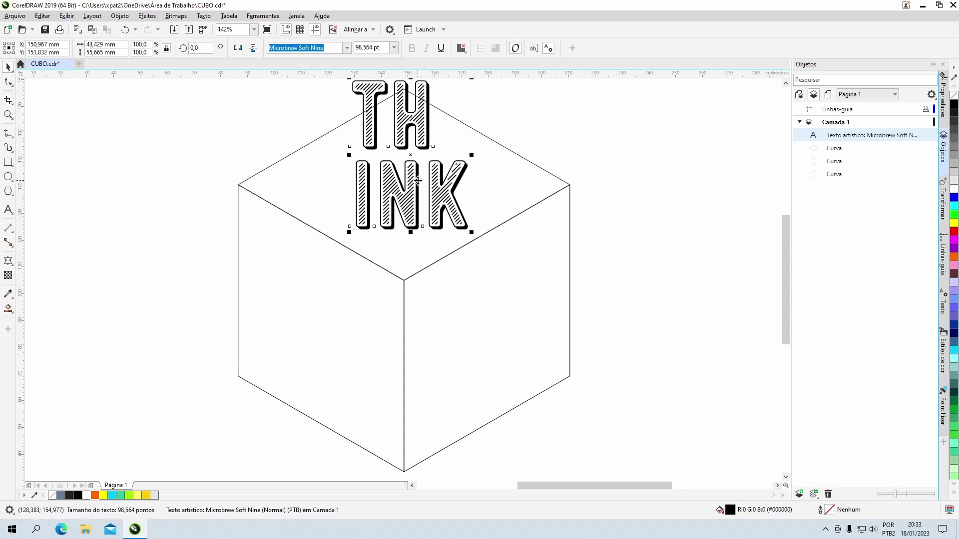
Duplicate the "TH INK" text to the left of the cube and change the copy to read "OUT" over "SIDE".
right_click(333, 241)
drag(332, 243, 335, 240)
click(163, 318)
click(163, 318)
double_click(164, 318)
key(Home)
key(Up)
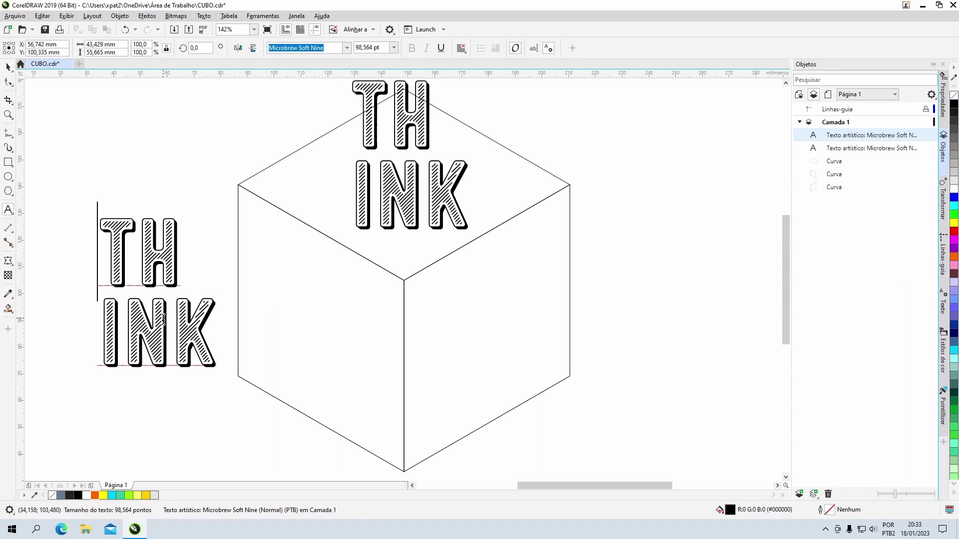
key(shift+End)
key(ctrl+a)
text(OUT)
key(Return)
text(SEID)
key(BackSpace)
key(BackSpace)
key(BackSpace)
text(IDE)
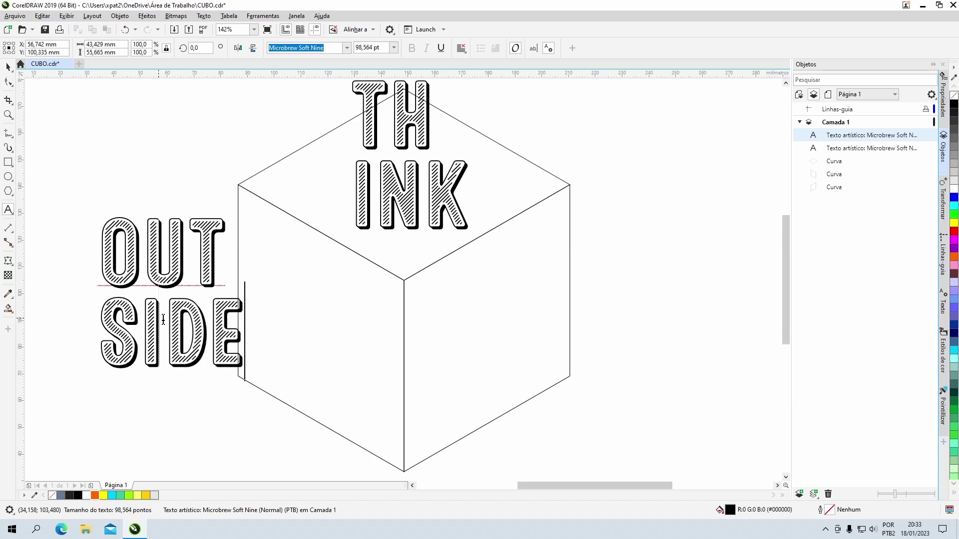
key(Escape)
click(10, 64)
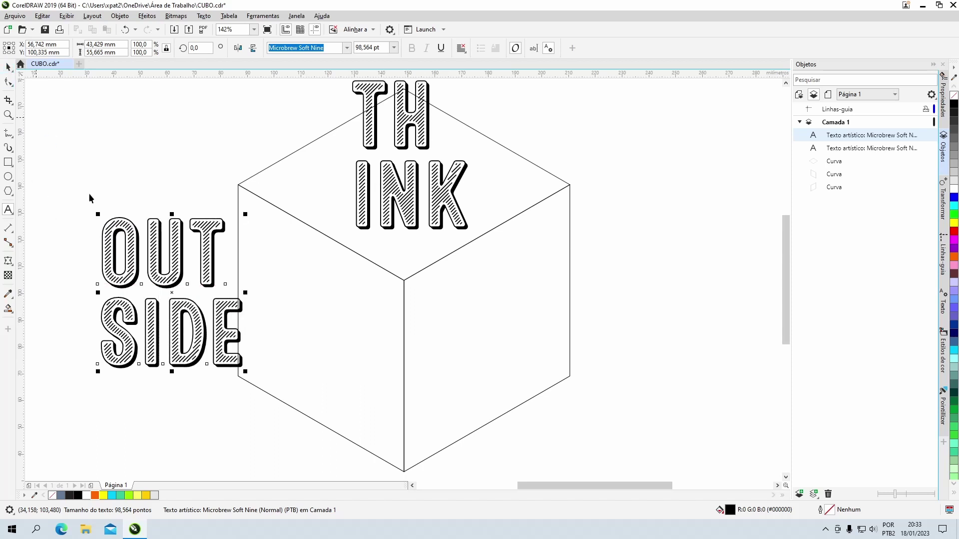
Duplicate the "OUT SIDE" text to the right of the cube and change the copy to read "THE" over "BOX".
drag(210, 283, 631, 317)
right_click(631, 317)
double_click(590, 309)
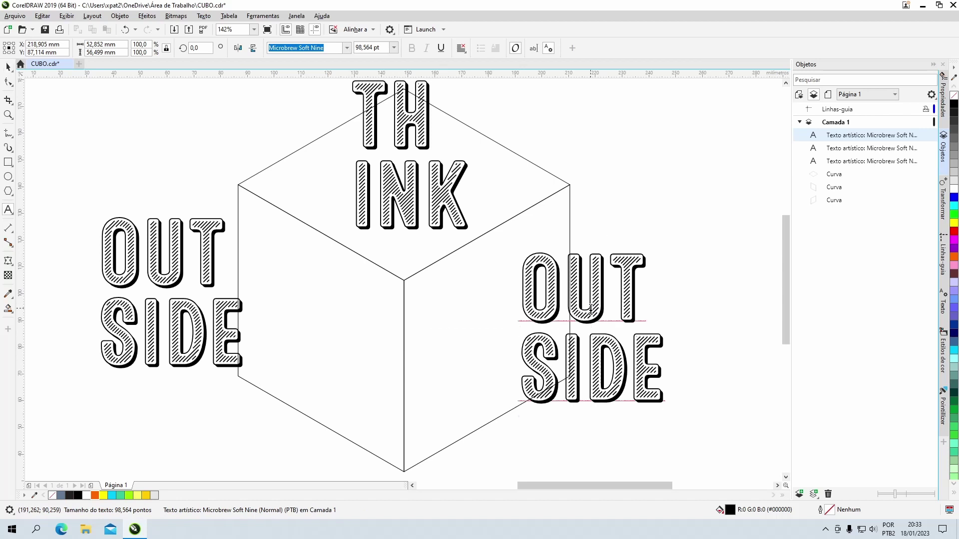
key(ctrl+a)
text(THE)
key(Return)
text(BOX)
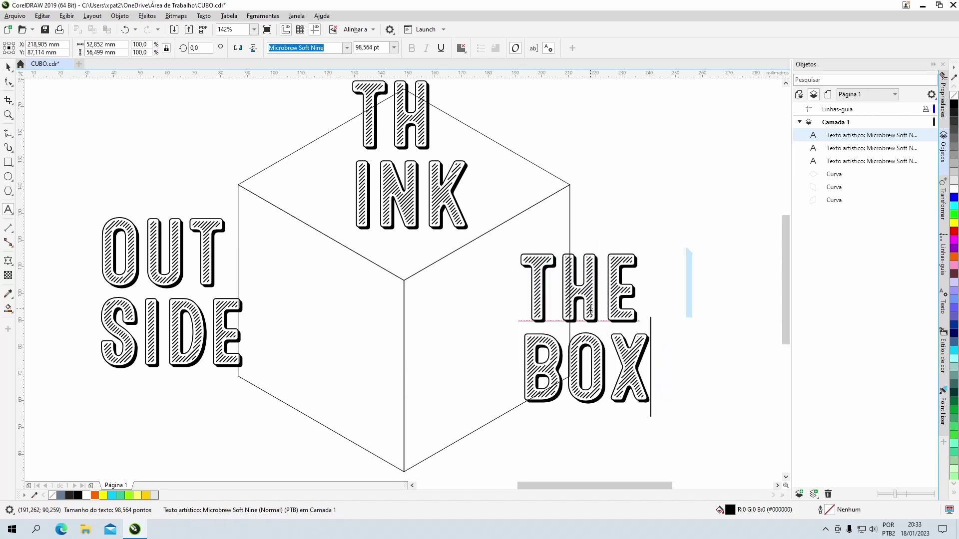
Move the "THE BOX" and "OUT SIDE" texts outward so both sit clear of the cube's sides.
click(8, 67)
drag(588, 307, 653, 282)
drag(218, 316, 205, 327)
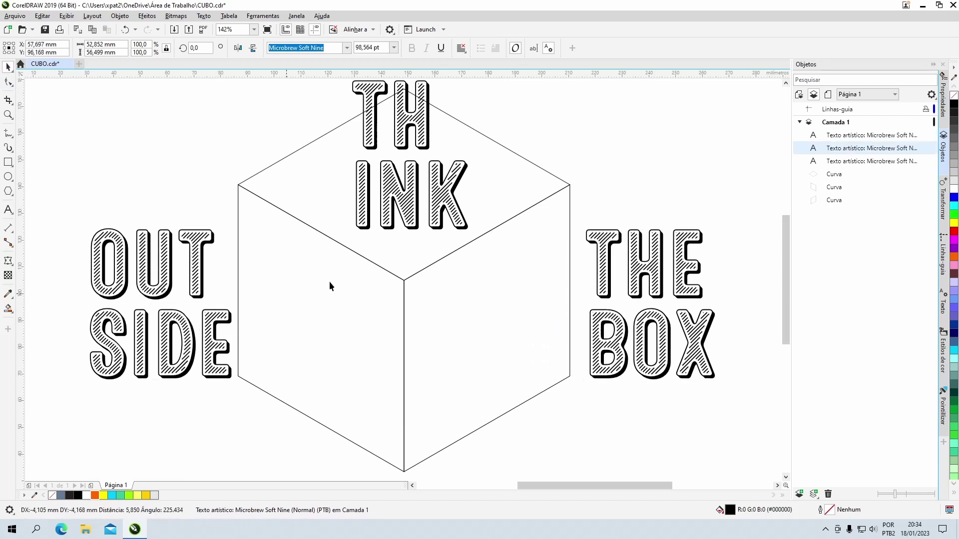
Apply an envelope to the "TH INK" text, created from the shape of the cube's top face.
click(421, 129)
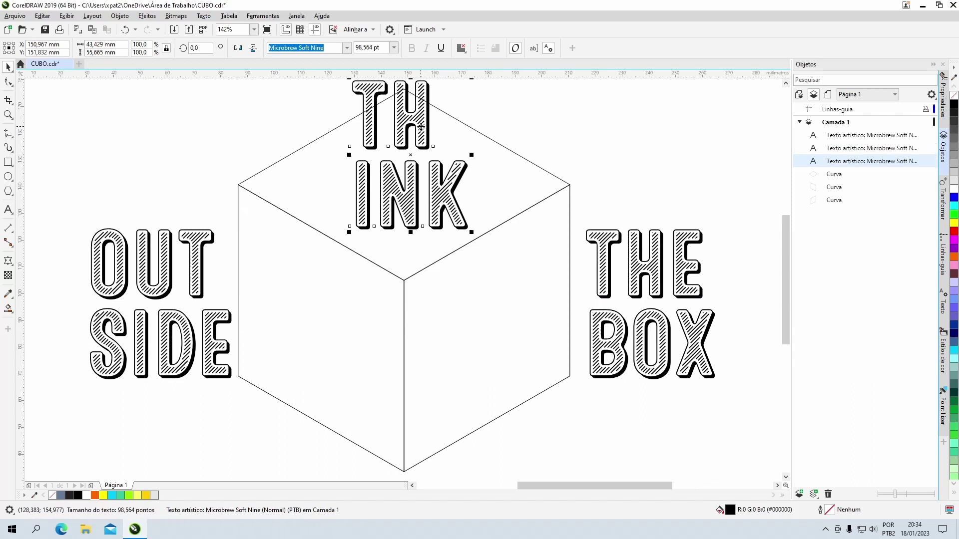
click(8, 262)
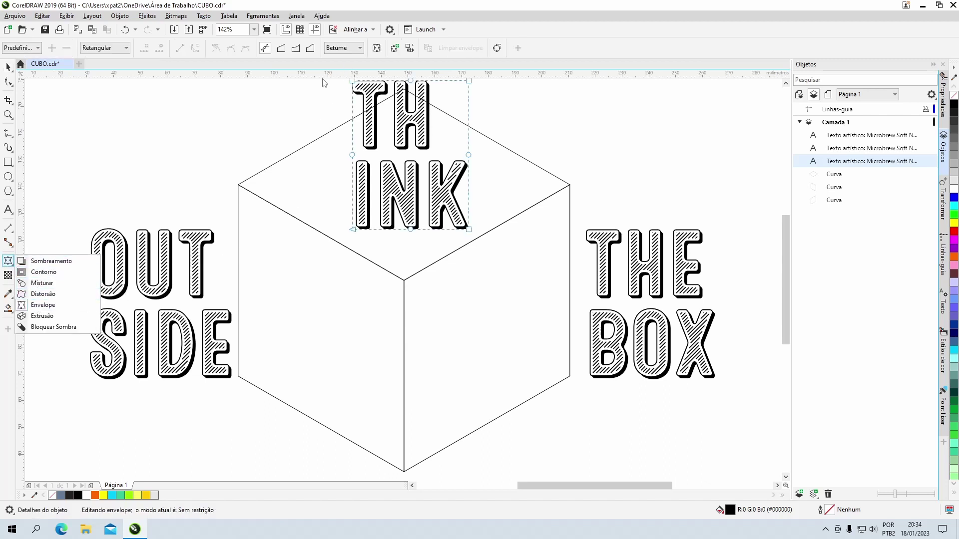
click(409, 49)
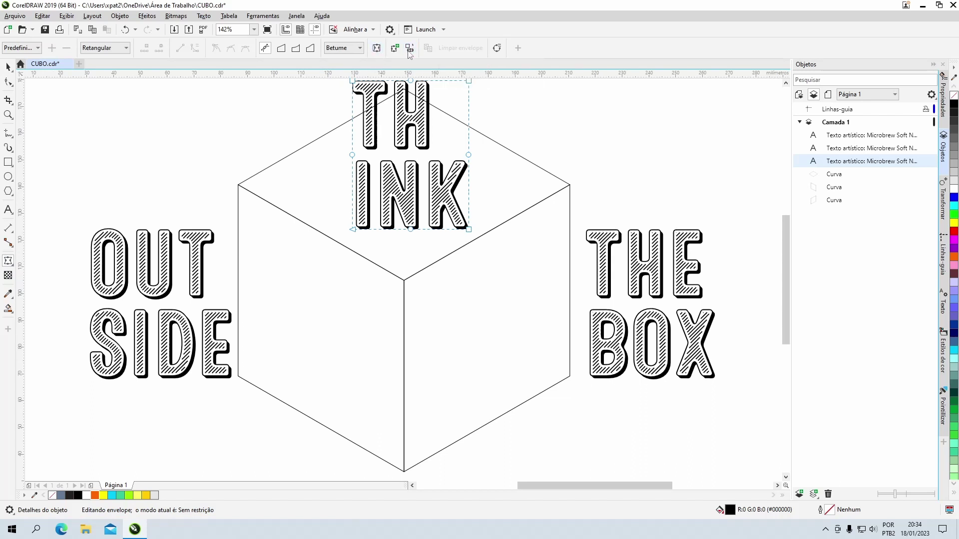
click(320, 182)
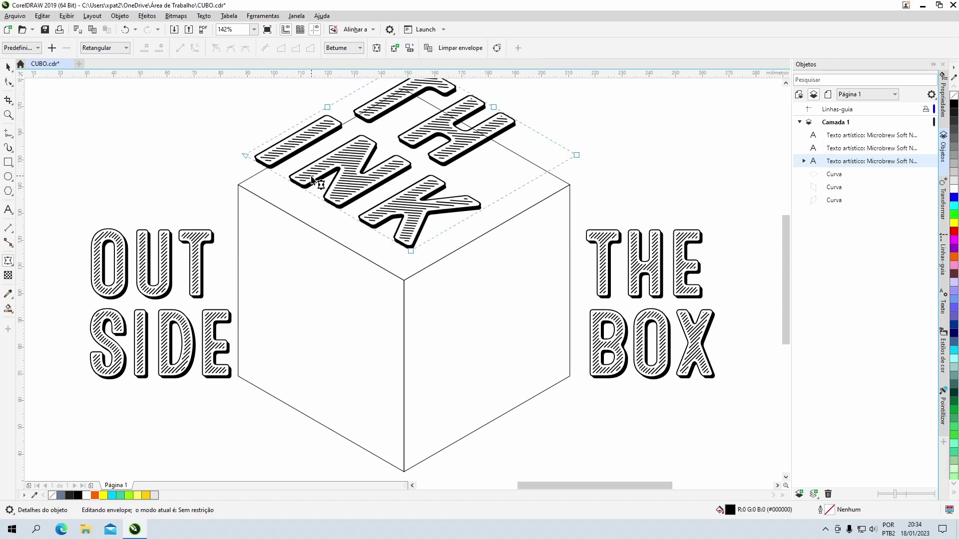
Fit the enveloped "TH INK" text inside the cube's top face, scaling it from its centre to about 94 × 68 mm.
click(7, 67)
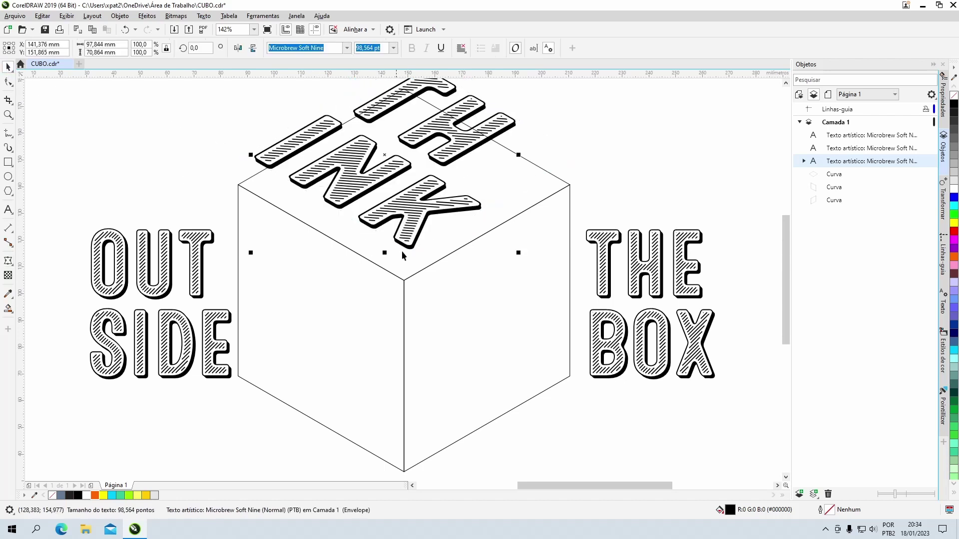
drag(409, 247, 402, 276)
drag(402, 275, 403, 276)
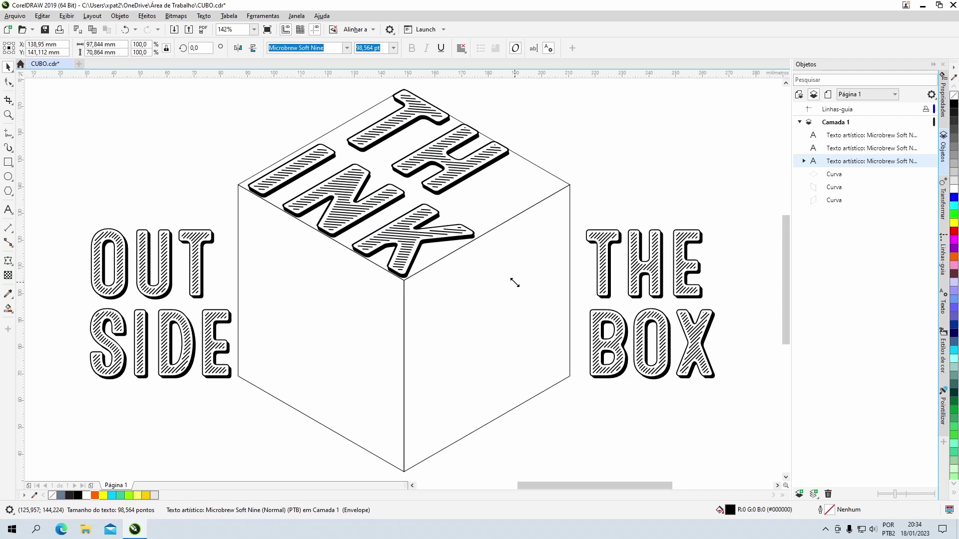
drag(514, 283, 510, 280)
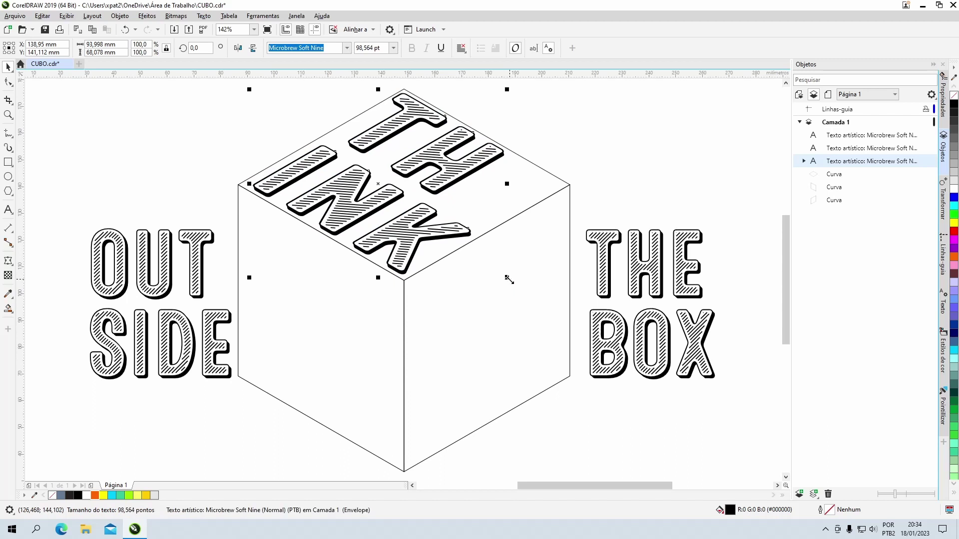
Apply an envelope to the "OUT SIDE" text, created from the shape of the cube's left face.
click(193, 247)
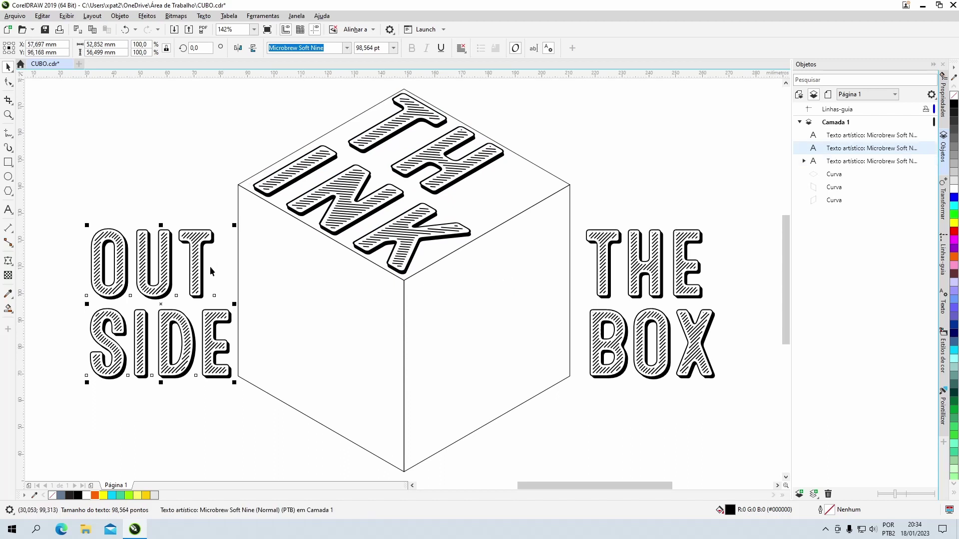
click(8, 260)
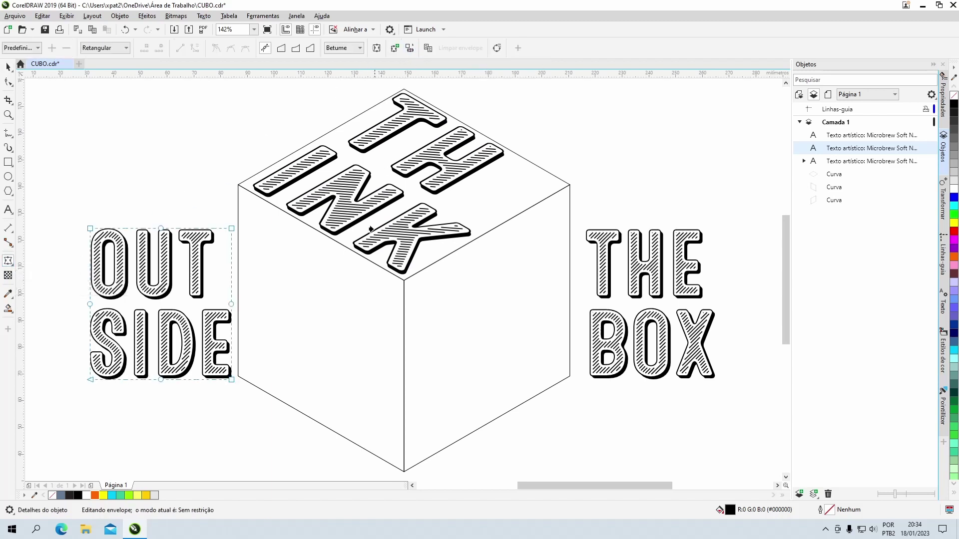
click(327, 316)
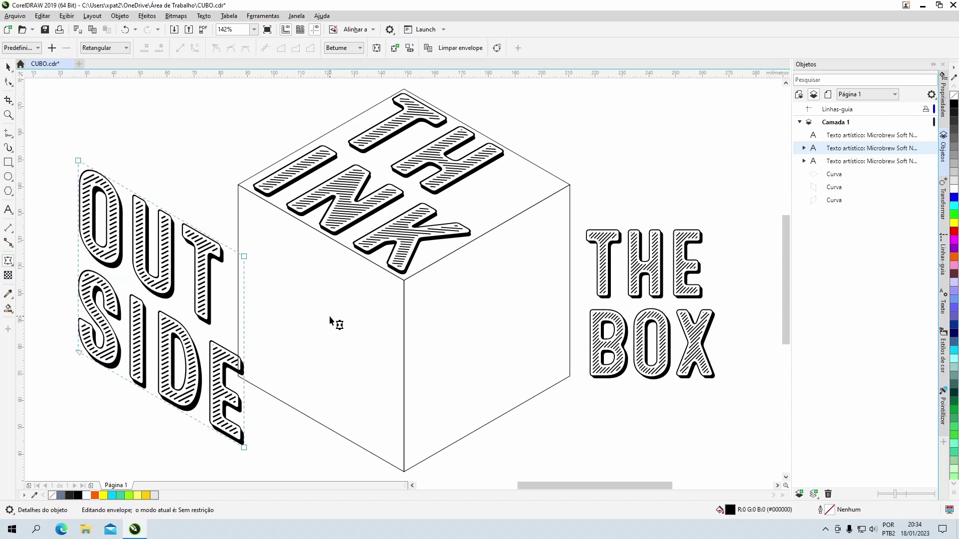
Place the enveloped "OUT SIDE" text on the cube's left face and scale it down to about 59.8 × 100.9 mm.
click(7, 66)
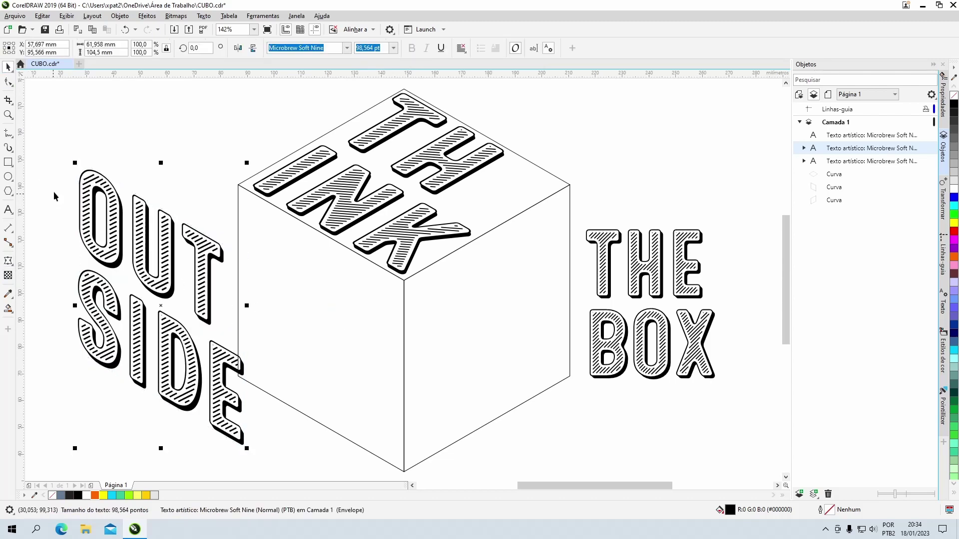
drag(90, 177, 242, 208)
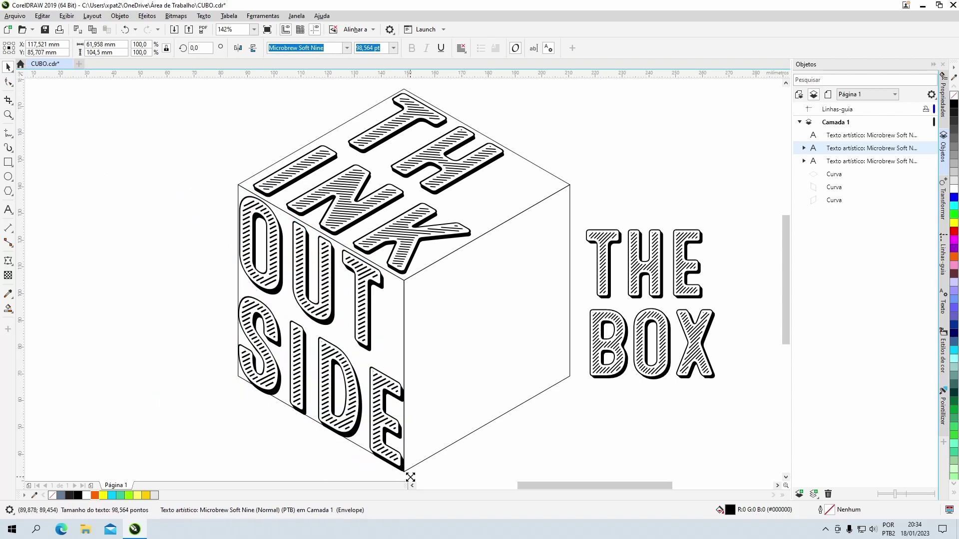
drag(411, 477, 409, 477)
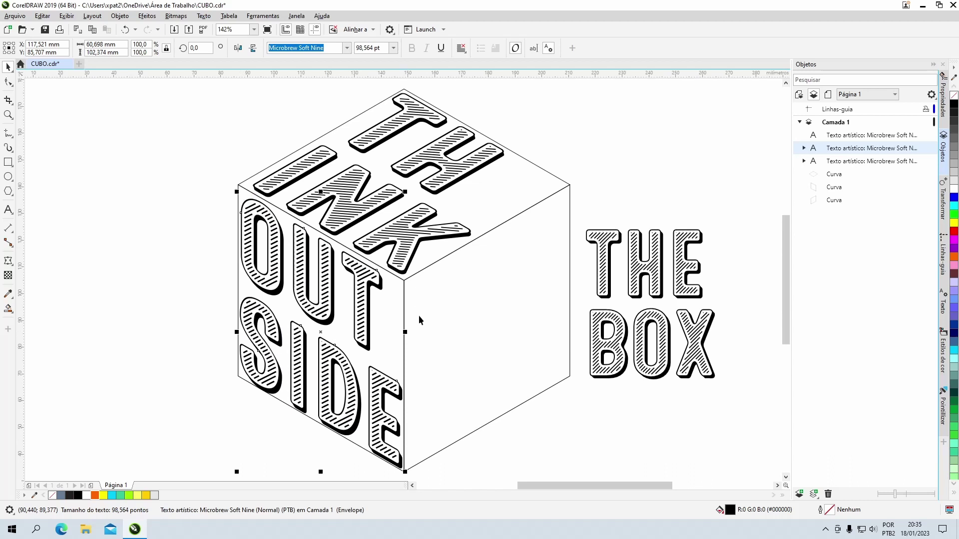
drag(405, 472, 403, 468)
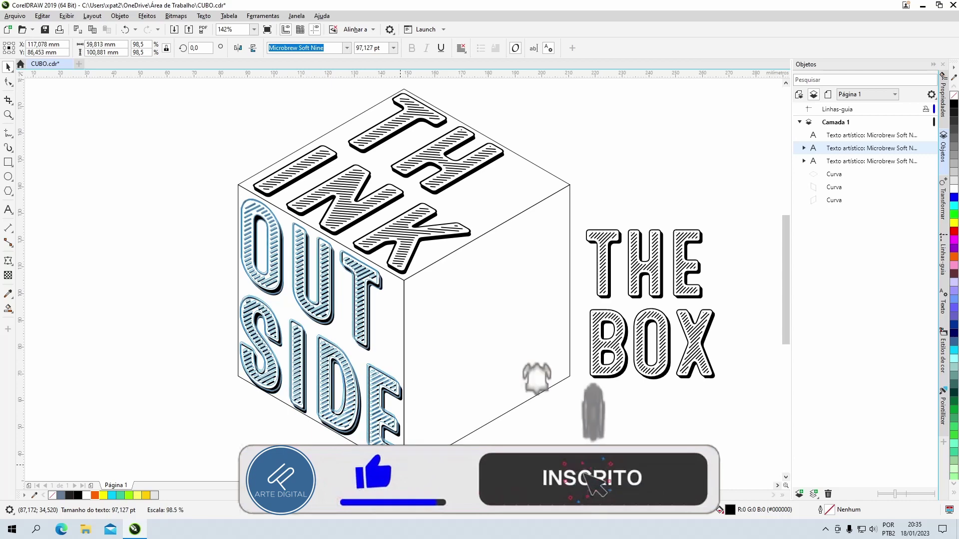
click(183, 357)
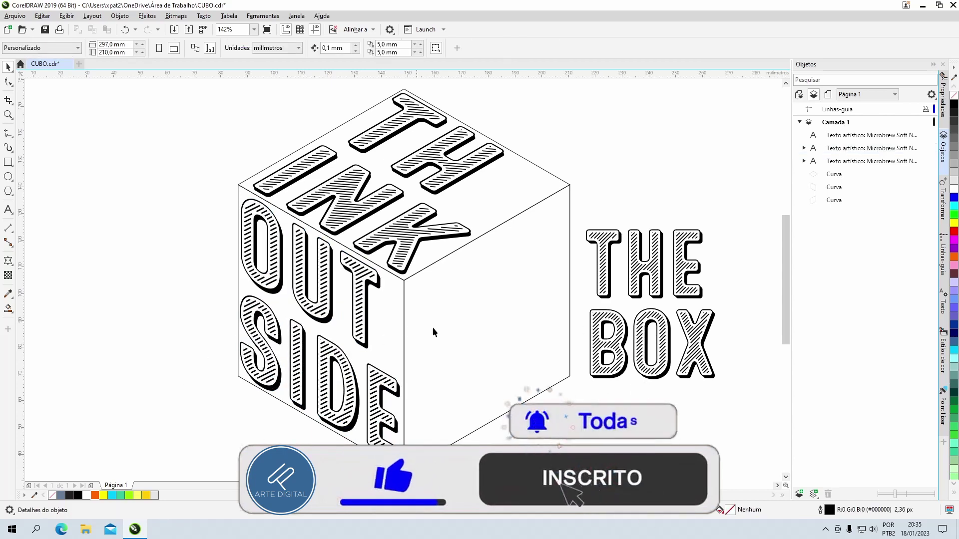
Apply an envelope to the "THE BOX" text, created from the shape of the cube's right face.
click(688, 264)
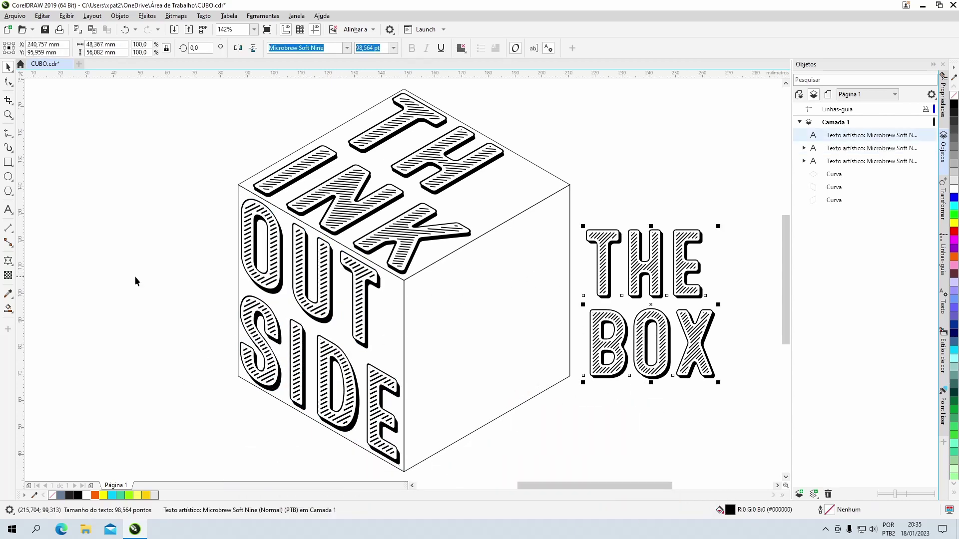
click(8, 260)
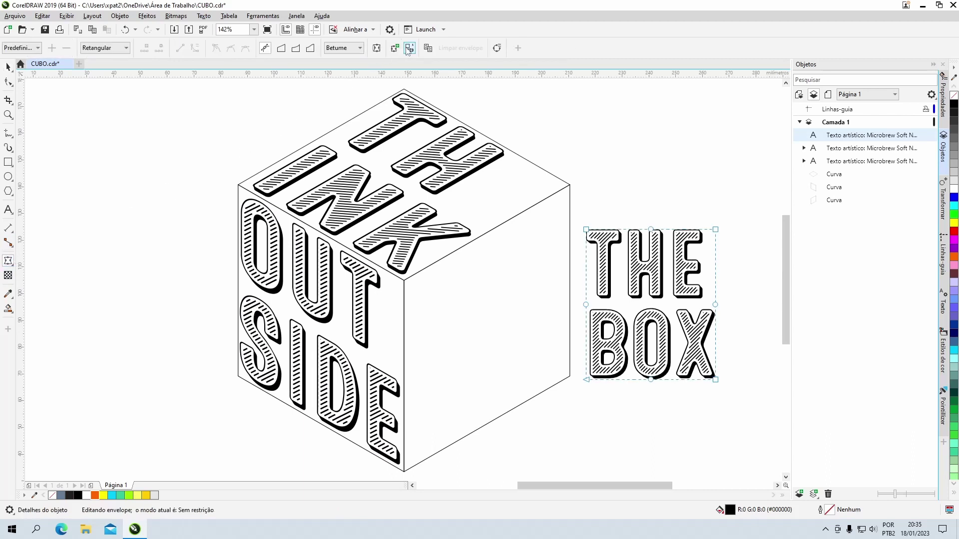
click(495, 307)
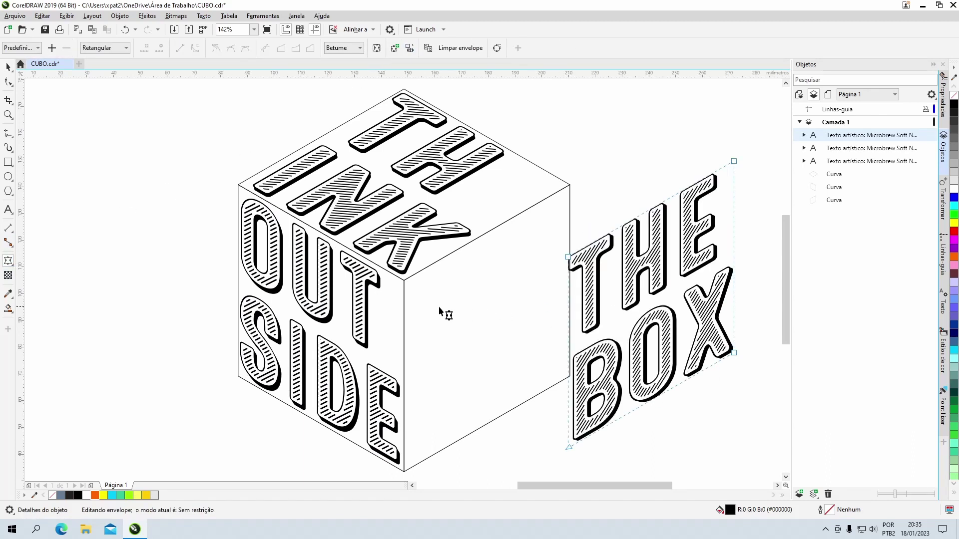
Place the enveloped "THE BOX" text on the cube's right face and scale it from its centre to about 59.9 × 96.7 mm.
click(8, 66)
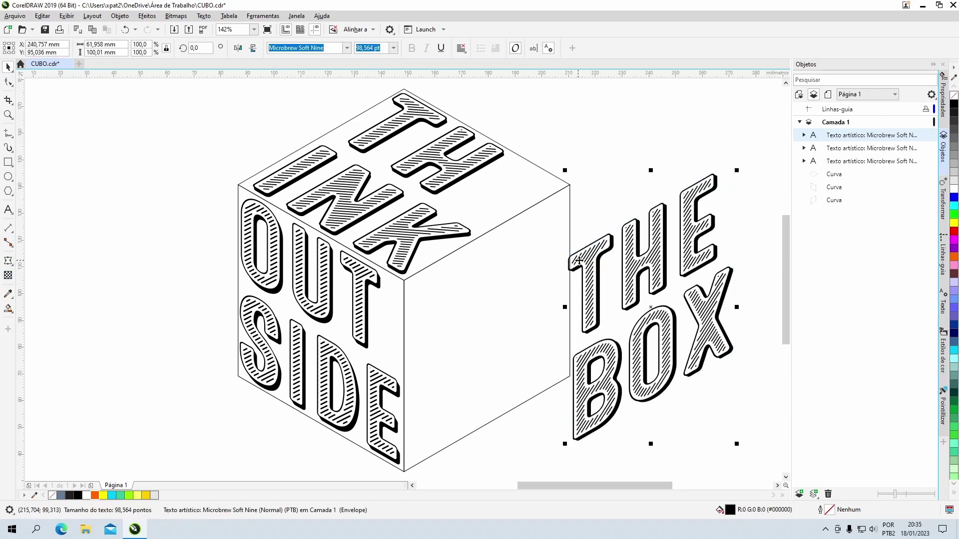
drag(587, 271, 425, 285)
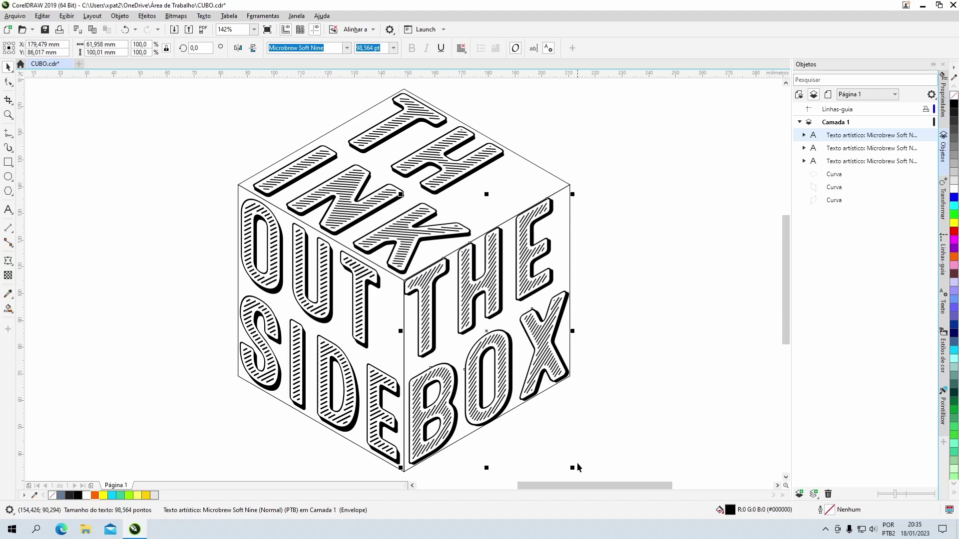
drag(573, 194, 574, 200)
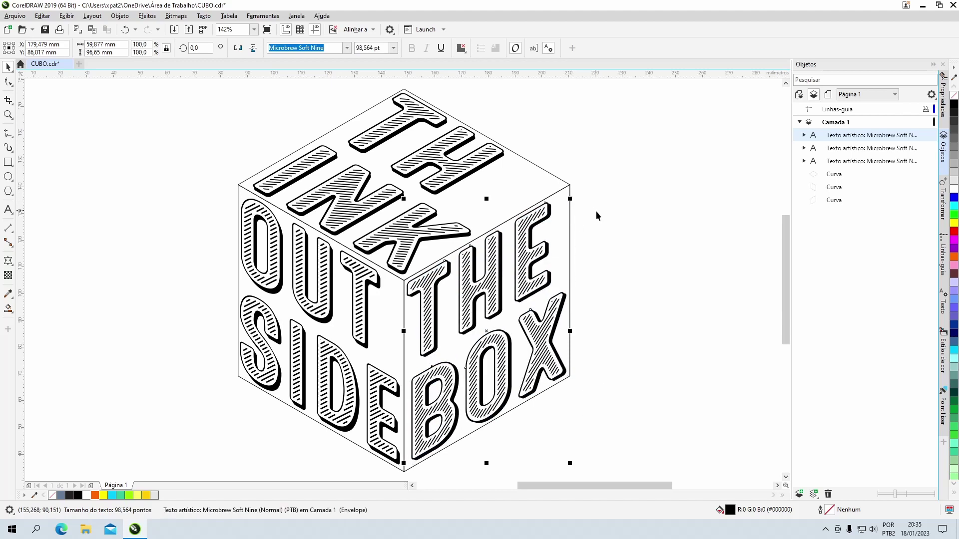
click(645, 267)
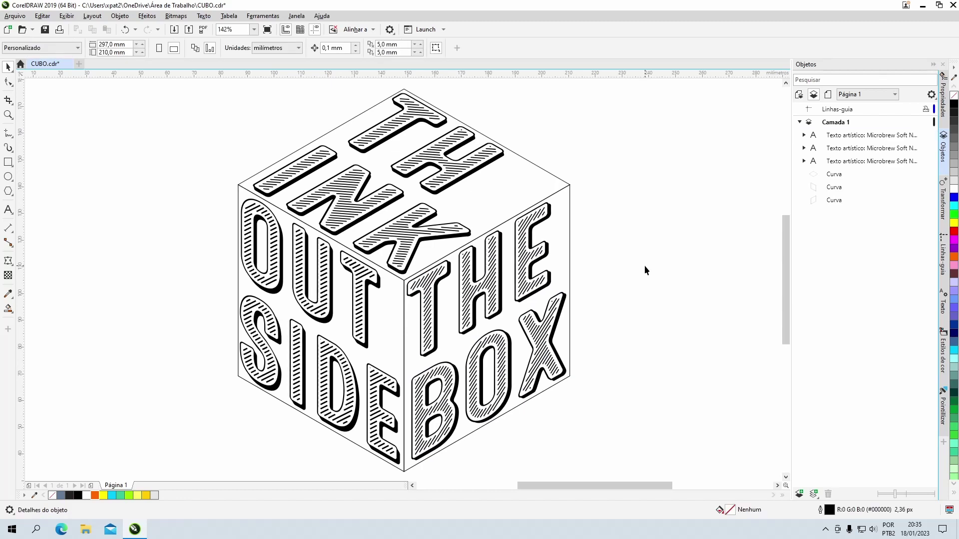
Fill all three texts on the cube's faces with orange (#FF6600).
key(F3)
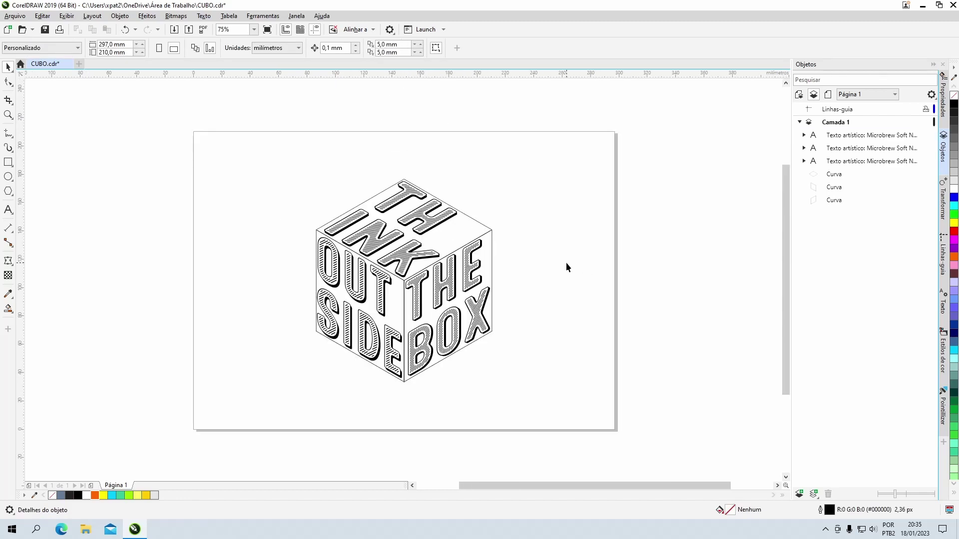
click(435, 214)
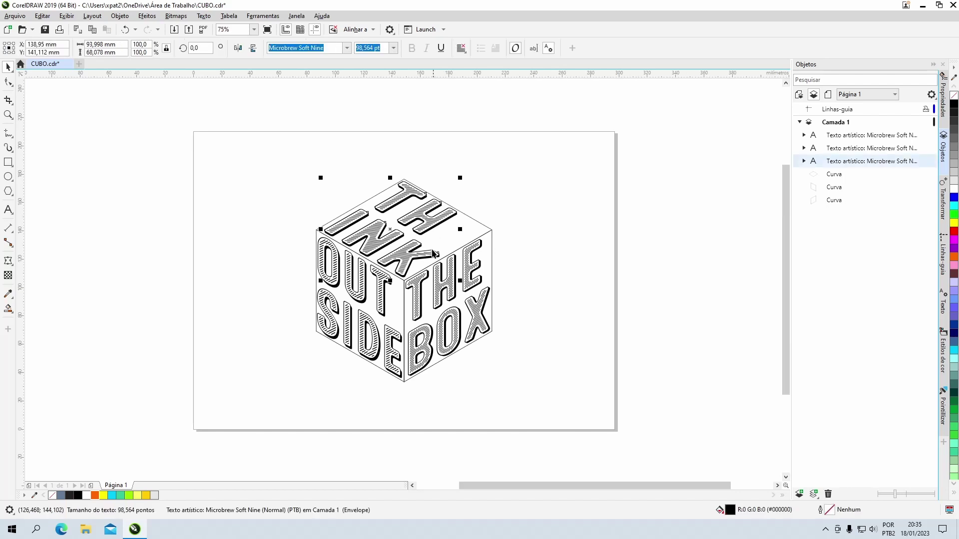
shift+click(380, 290)
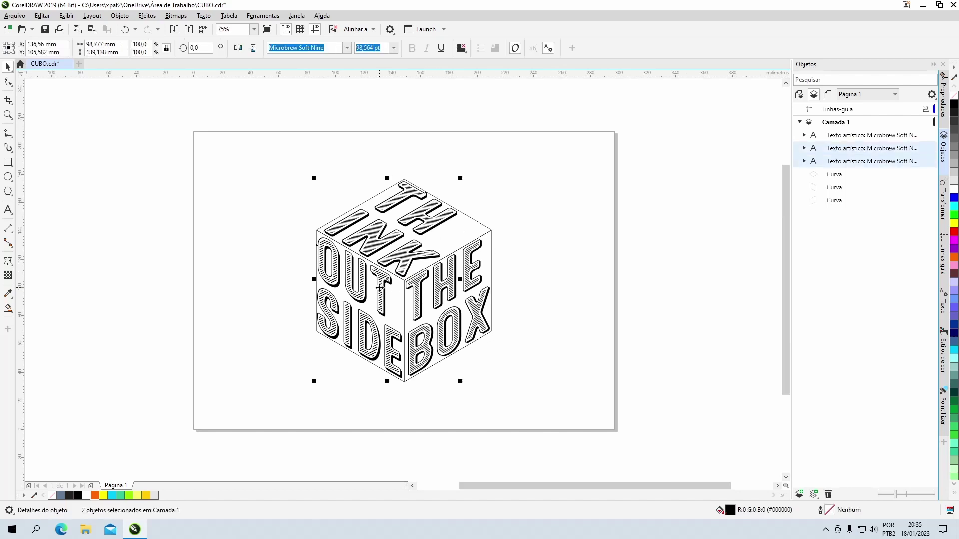
shift+click(435, 279)
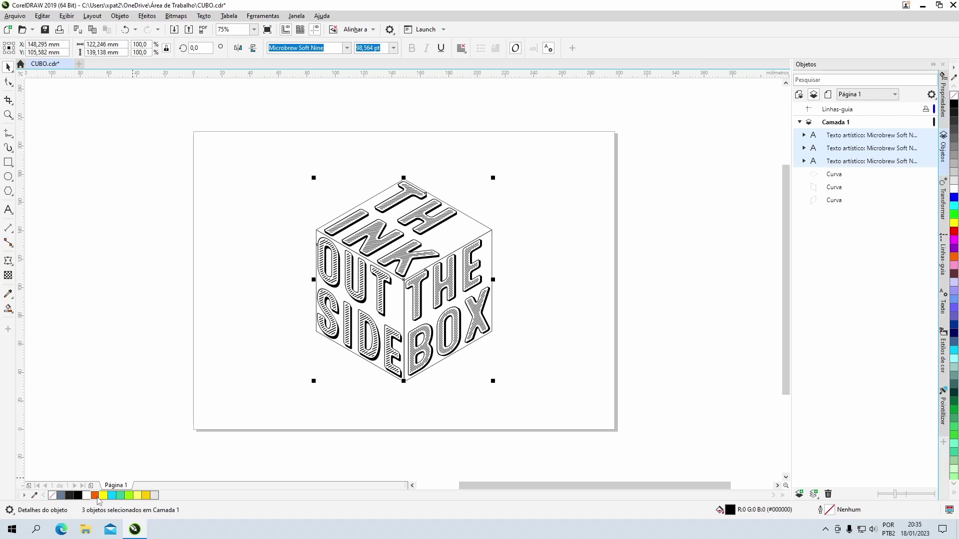
click(96, 497)
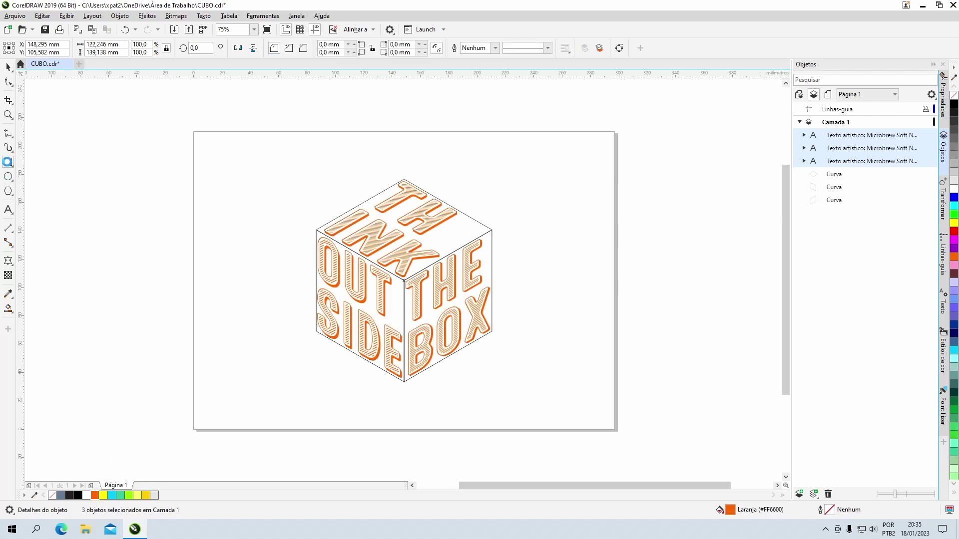
Add a page-sized 297 × 210 mm rectangle behind the cube and fill it with black.
double_click(8, 163)
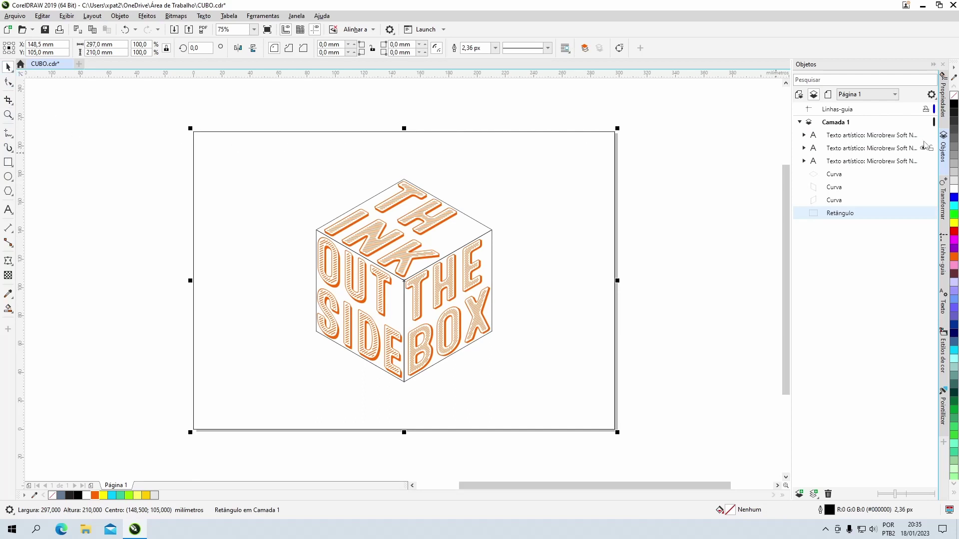
click(953, 104)
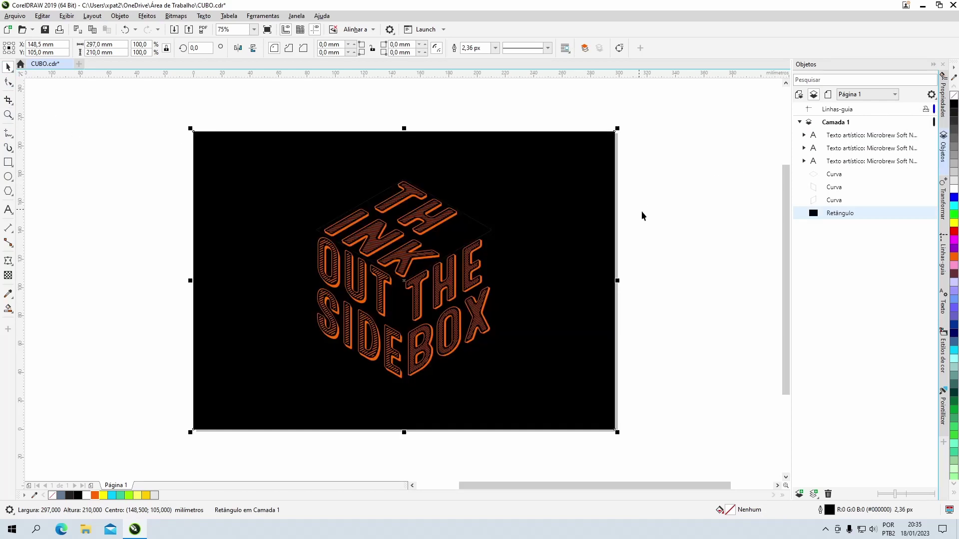
Remove the outlines from the three curves that form the cube's faces.
click(682, 216)
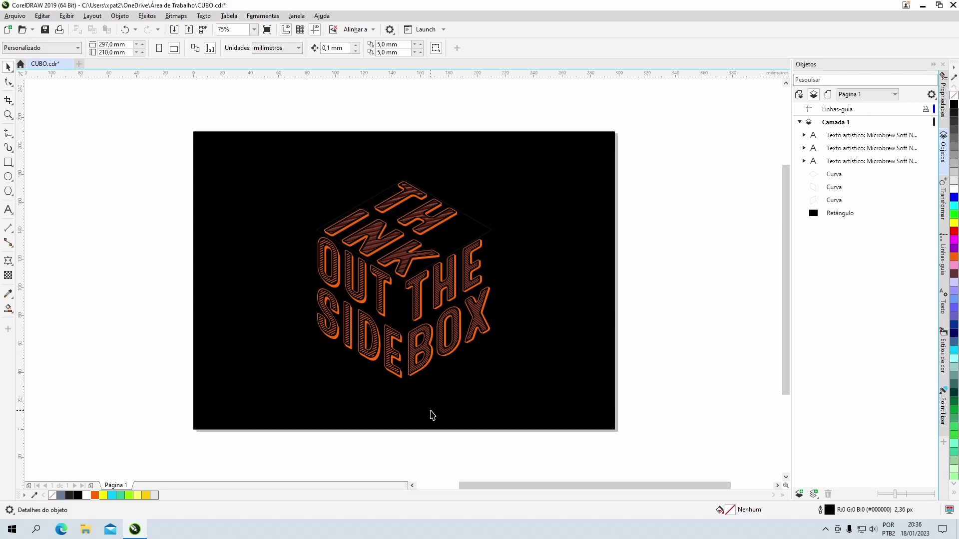
click(396, 315)
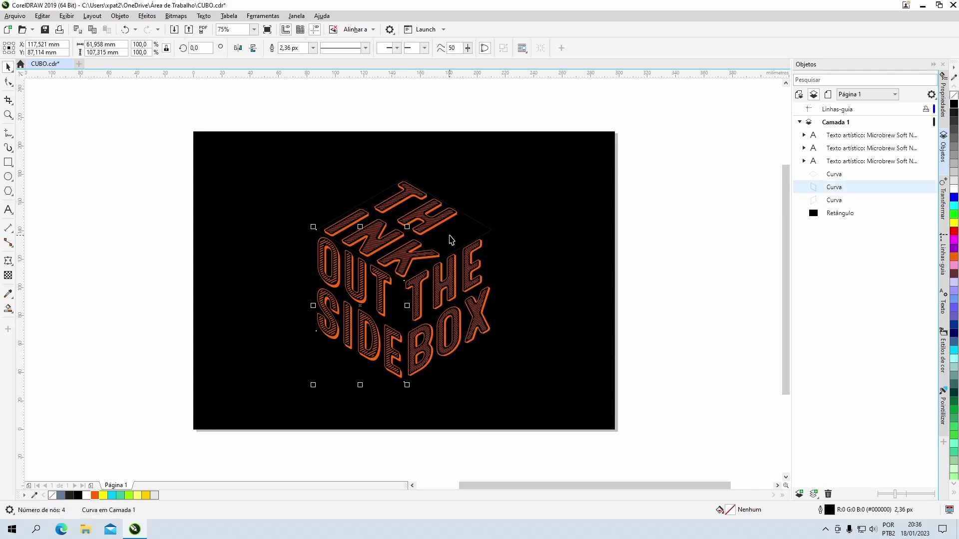
shift+click(477, 240)
shift+click(489, 249)
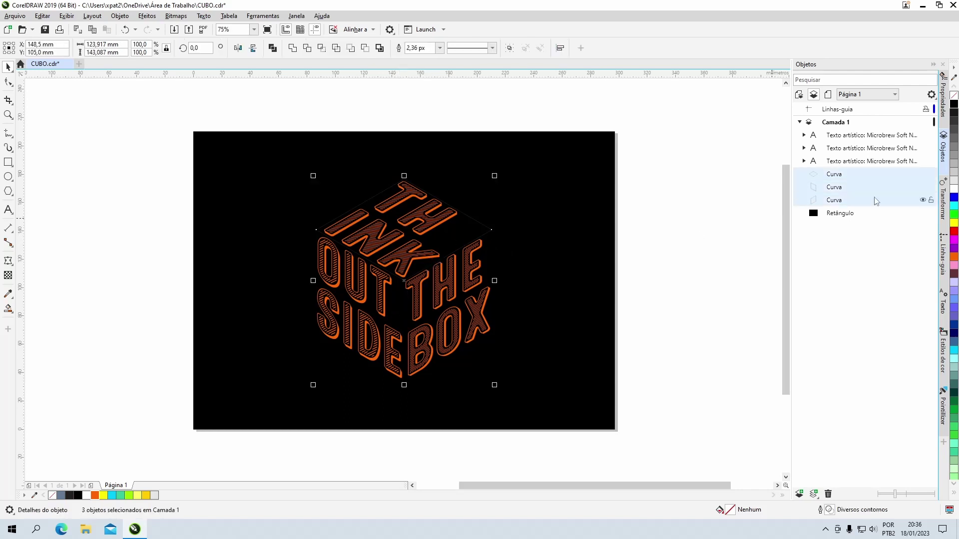
Give the background rectangle an elliptical gradient fill with a smooth colour transition.
click(599, 276)
key(g)
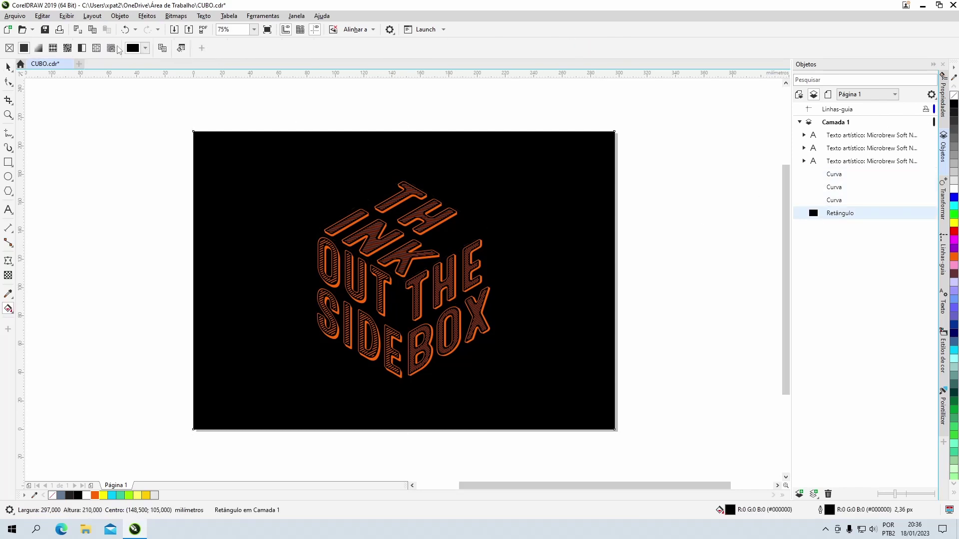
click(38, 47)
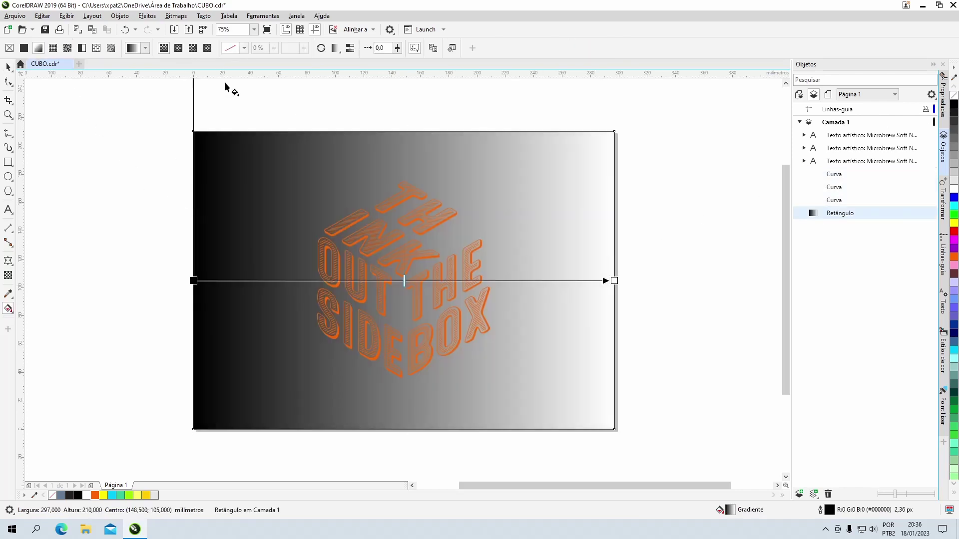
click(337, 50)
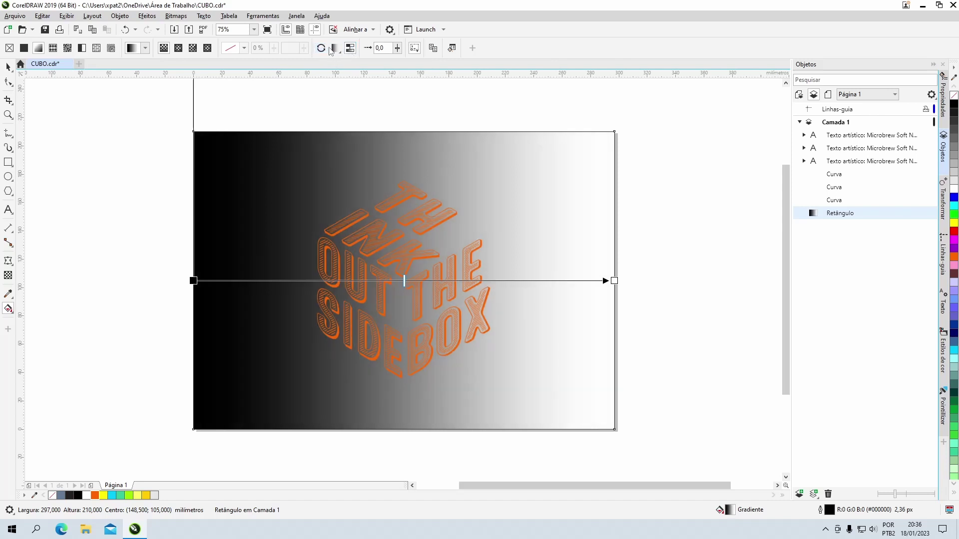
click(179, 48)
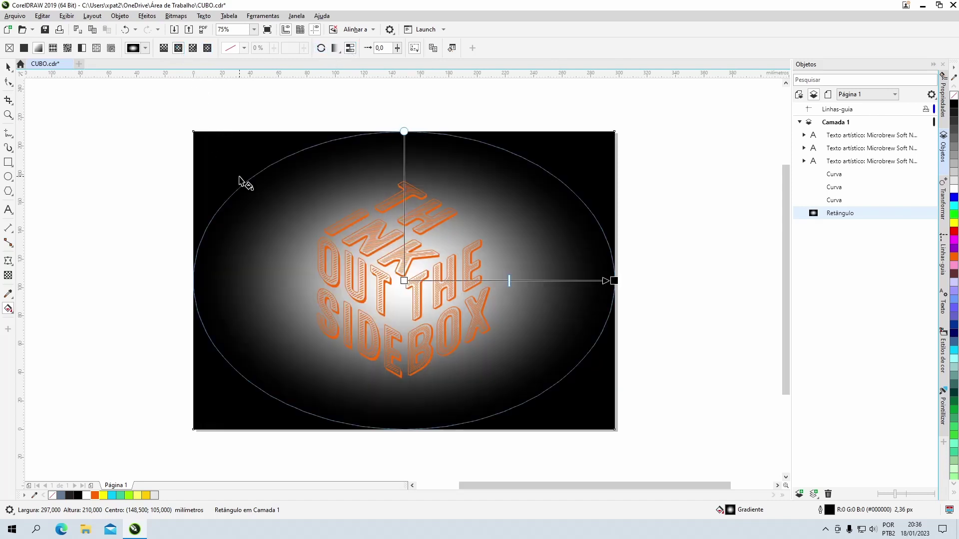
Colour the background gradient's outer node orange and its centre node golden yellow.
click(614, 281)
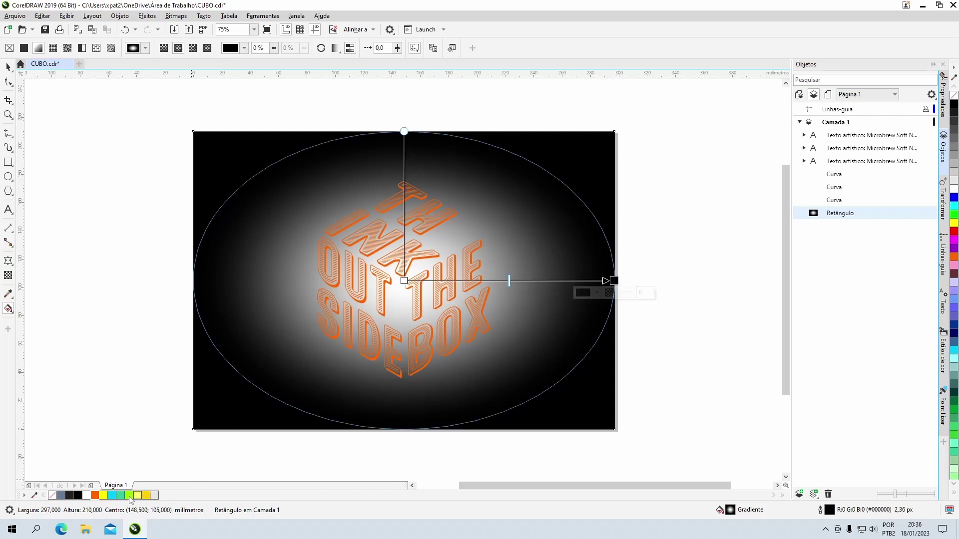
click(97, 496)
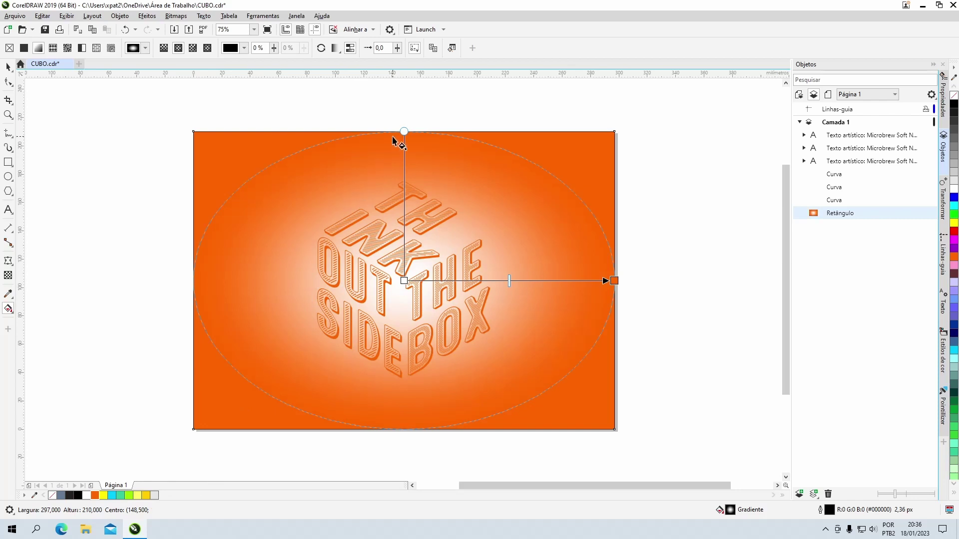
click(404, 281)
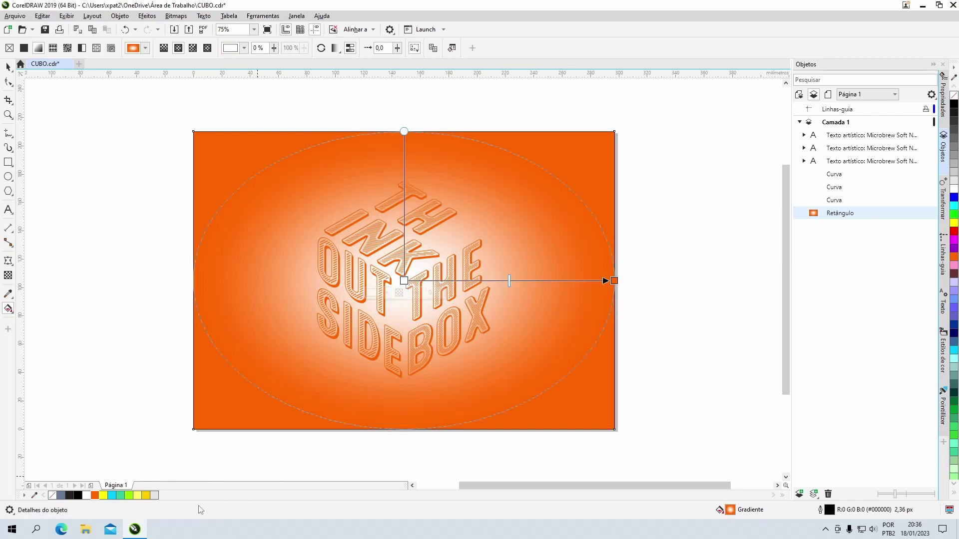
click(145, 496)
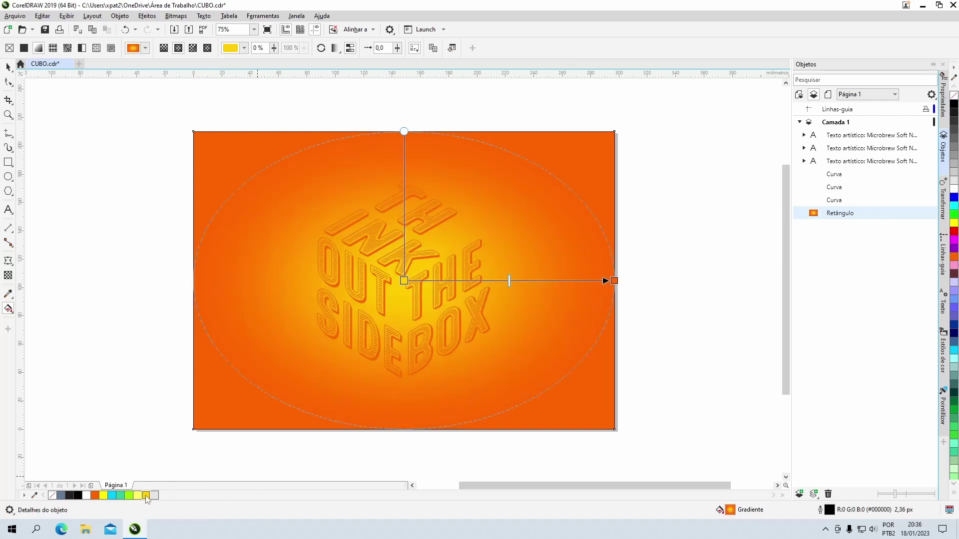
click(8, 67)
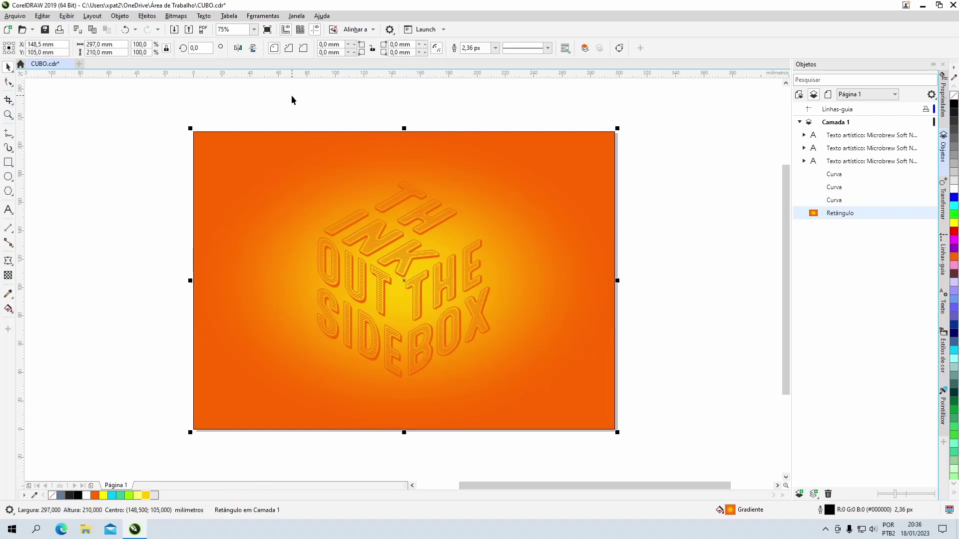
Remove the outline from the background rectangle by setting its outline width to none (Nenhum).
click(495, 47)
key(Escape)
click(726, 265)
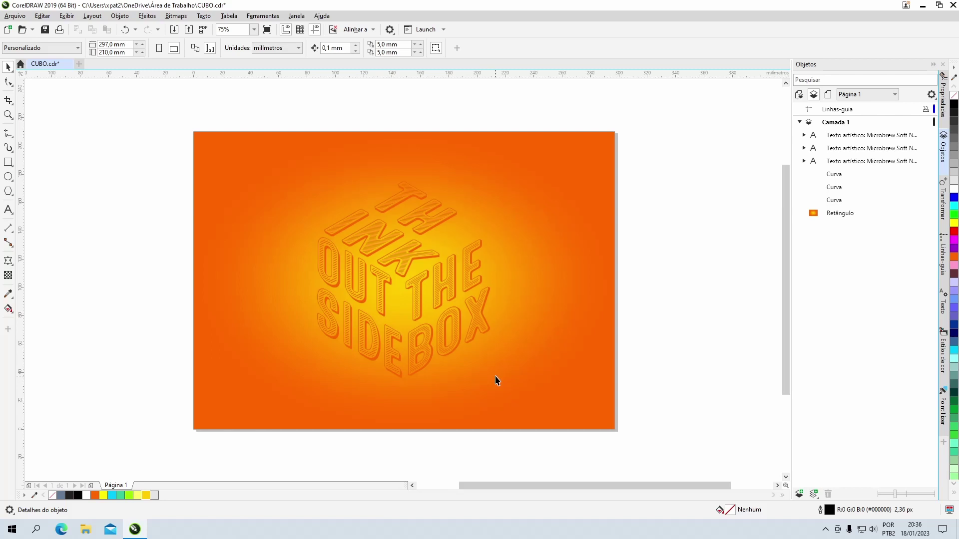
click(530, 397)
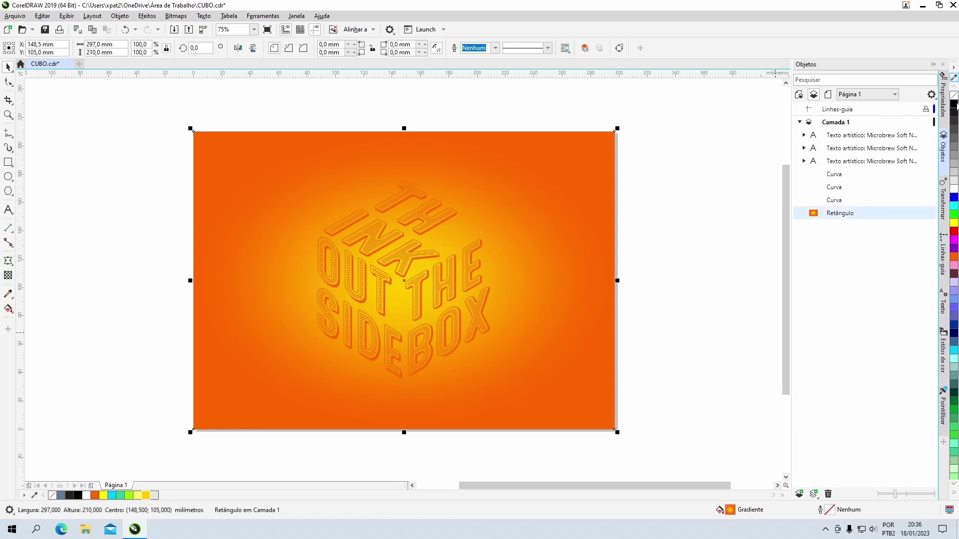
click(664, 186)
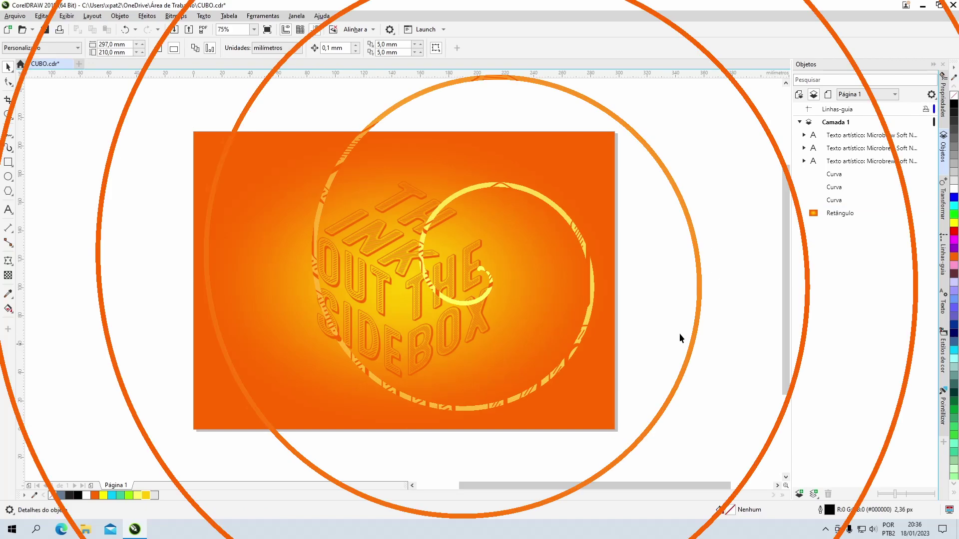